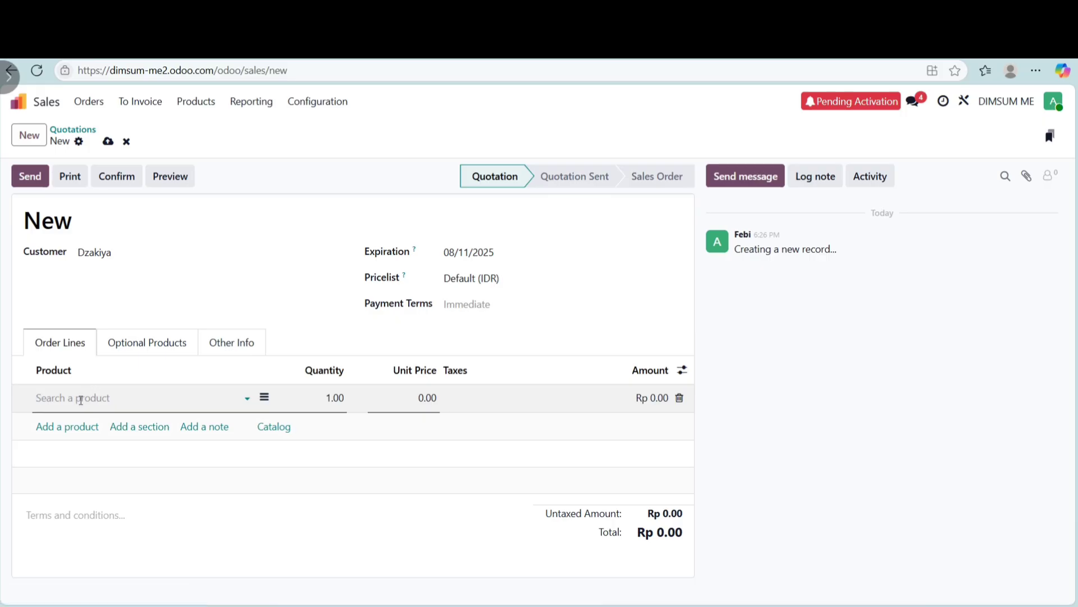
Step: Add Dimsum Me Mozarella and Dimsum Me Mentai as order lines on the new quotation
{"action": "type", "text": "Di"}
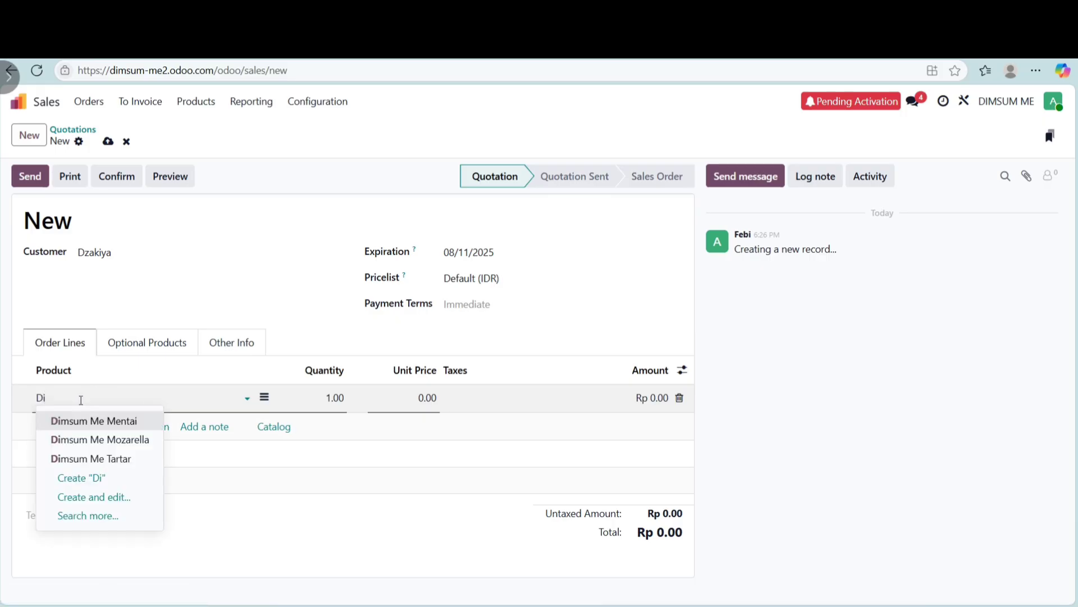
{"action": "left_click", "coordinate": [79, 439]}
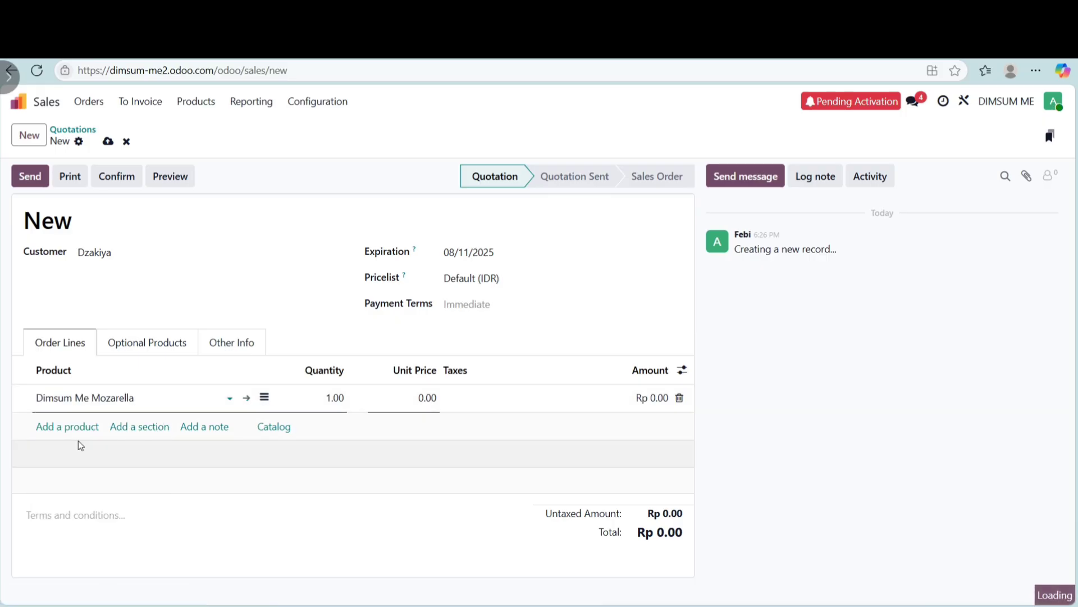
{"action": "left_click", "coordinate": [63, 430]}
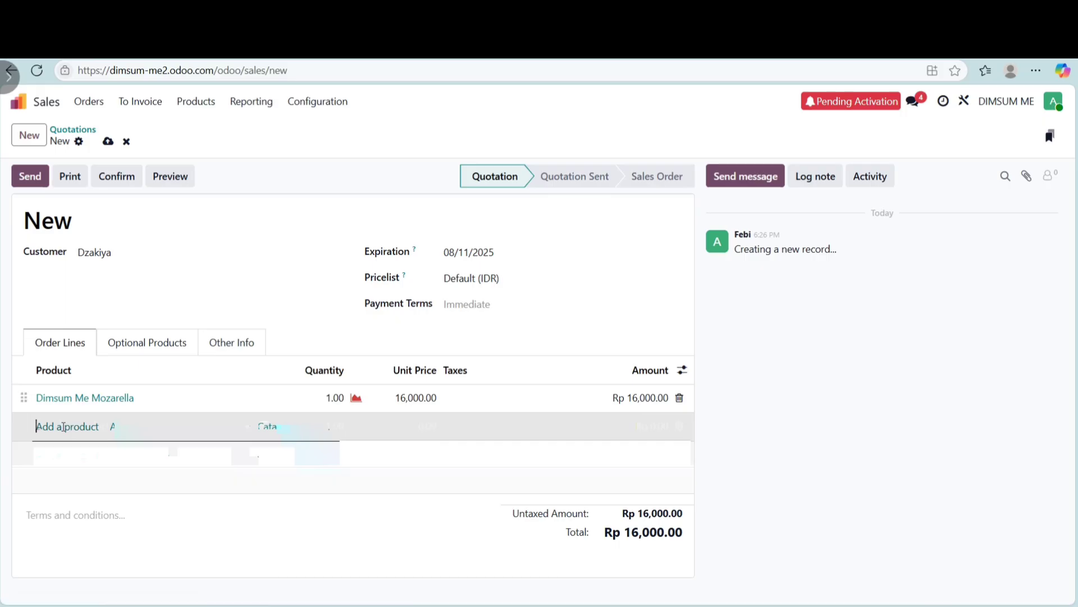
{"action": "type", "text": "D"}
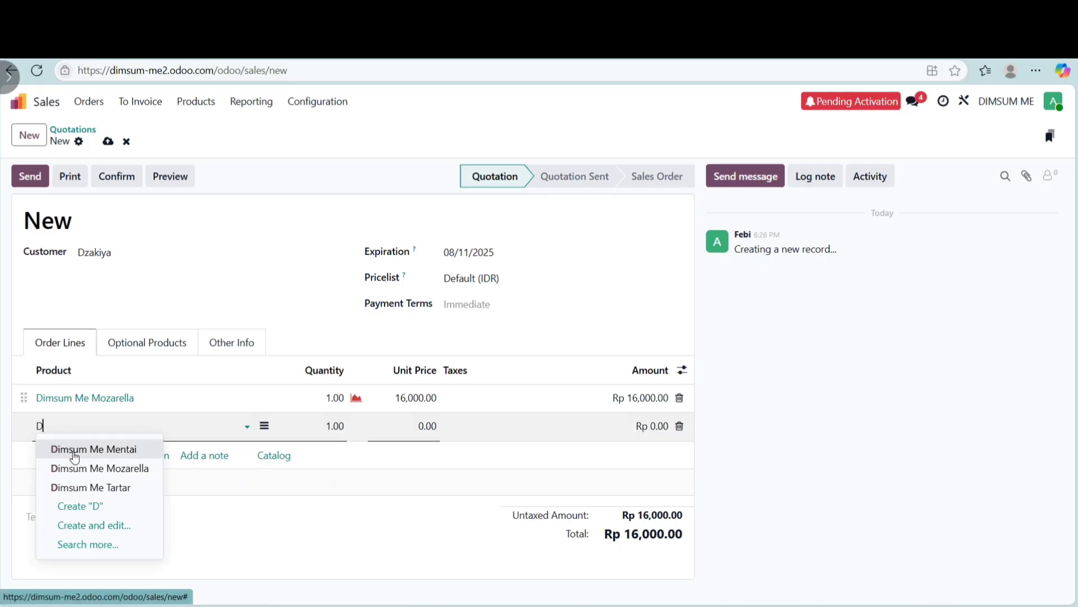
{"action": "left_click", "coordinate": [75, 449]}
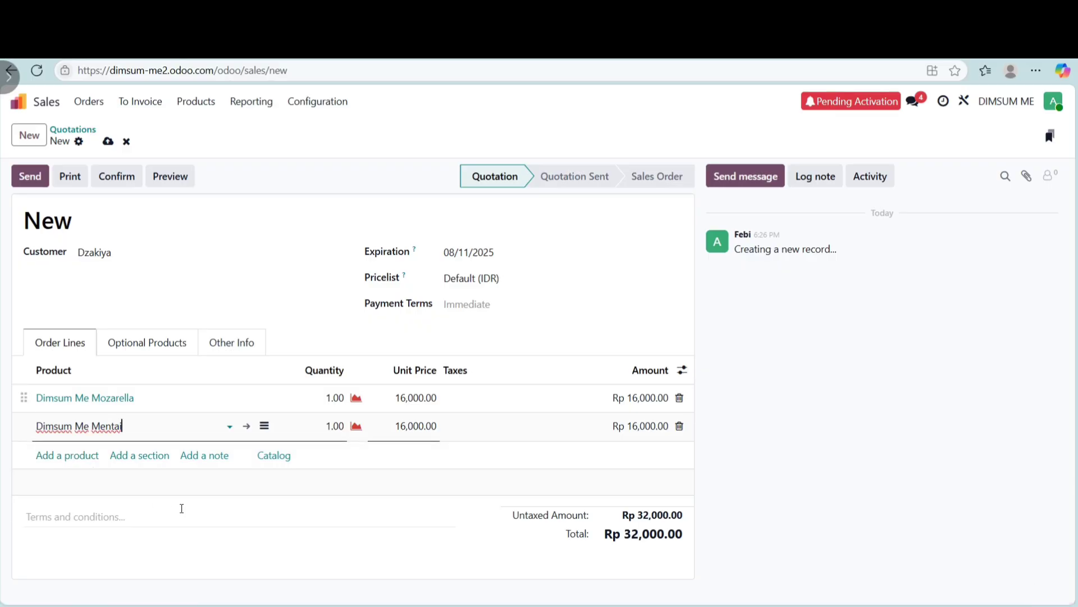
{"action": "left_click", "coordinate": [185, 515]}
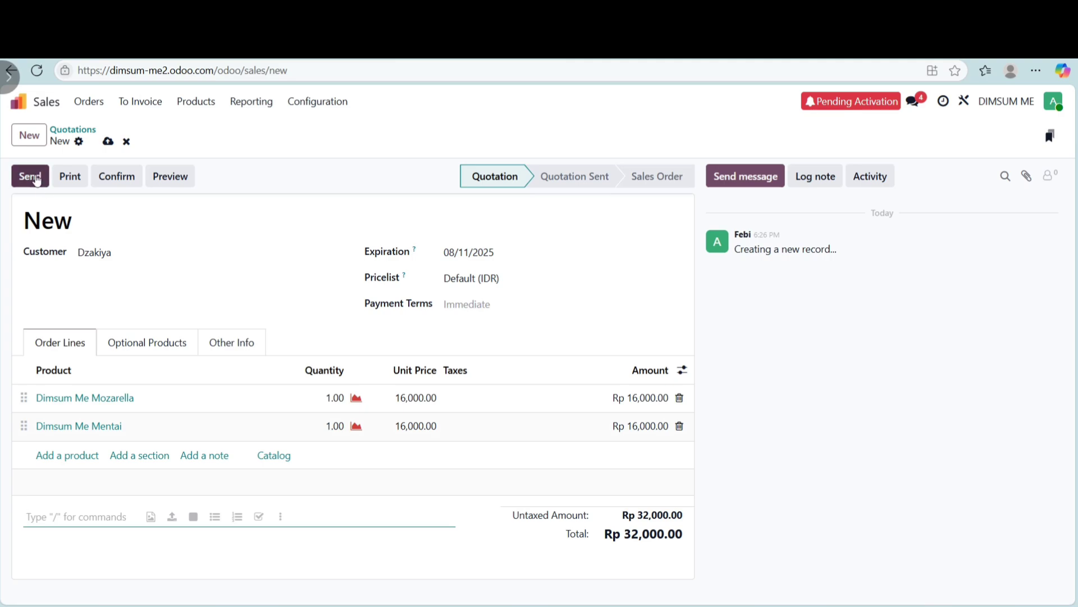
Step: Send the quotation to the customer and confirm it as a sales order
{"action": "left_click", "coordinate": [34, 178]}
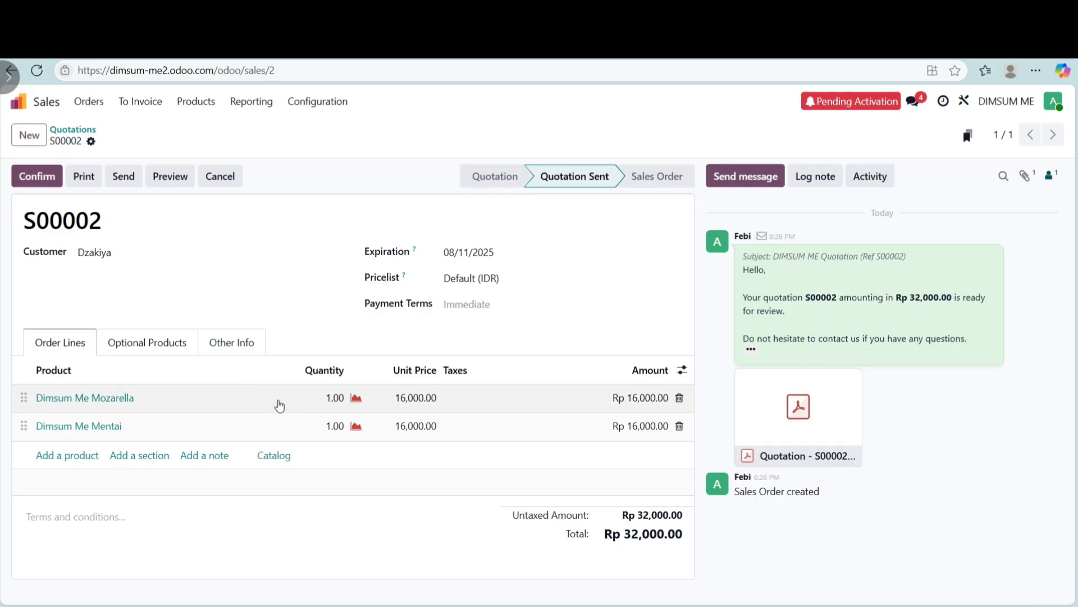
{"action": "left_click", "coordinate": [42, 179]}
Step: Switch to the Manufacturing app and view its product list
{"action": "left_click", "coordinate": [18, 101]}
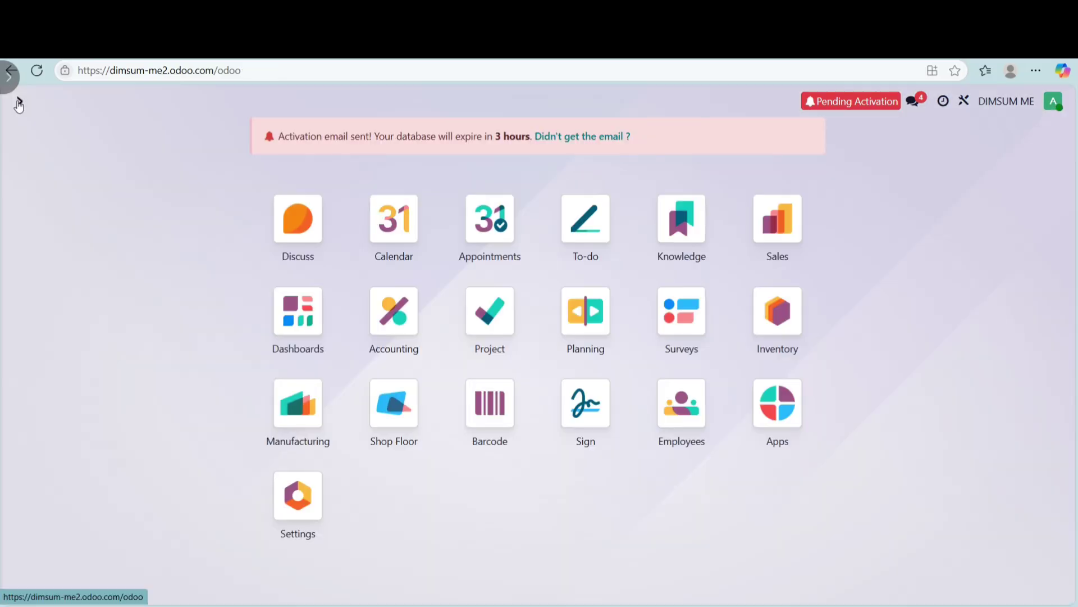
{"action": "left_click", "coordinate": [312, 401]}
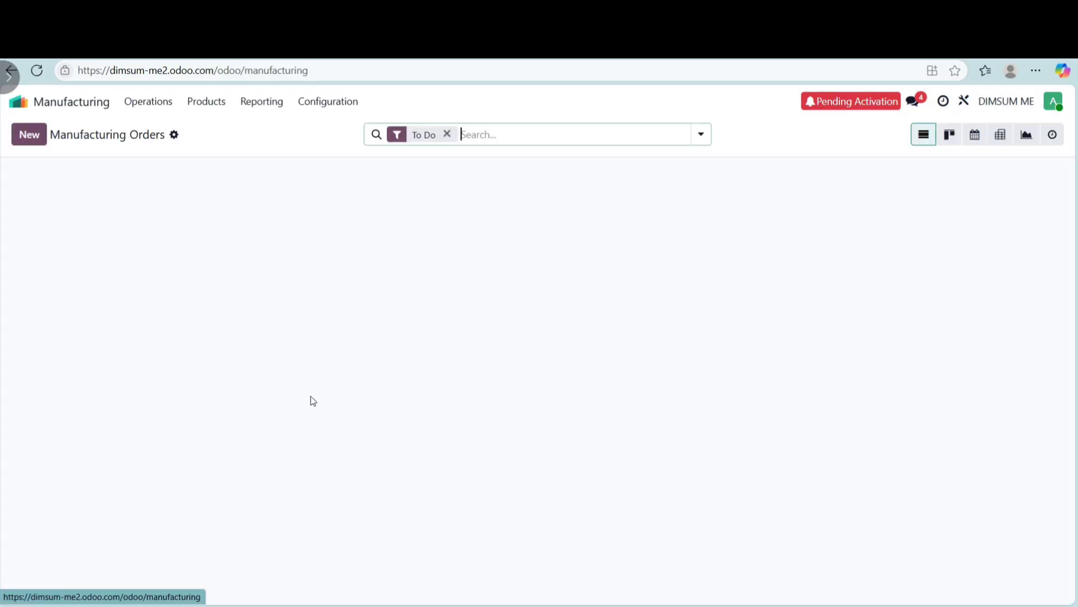
{"action": "left_click", "coordinate": [448, 135]}
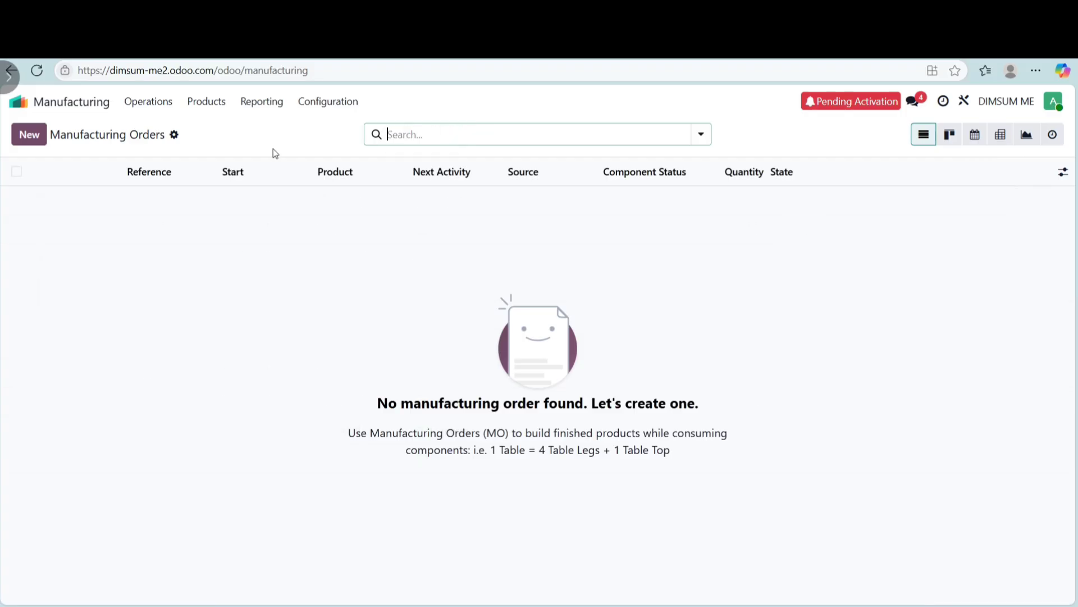
{"action": "left_click", "coordinate": [197, 103]}
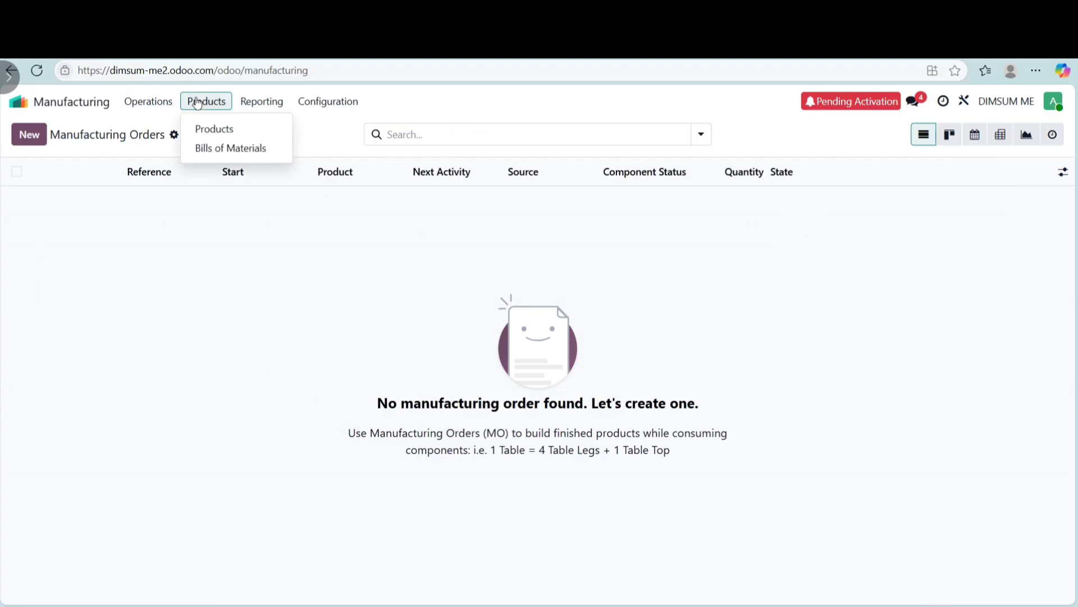
{"action": "left_click", "coordinate": [198, 129]}
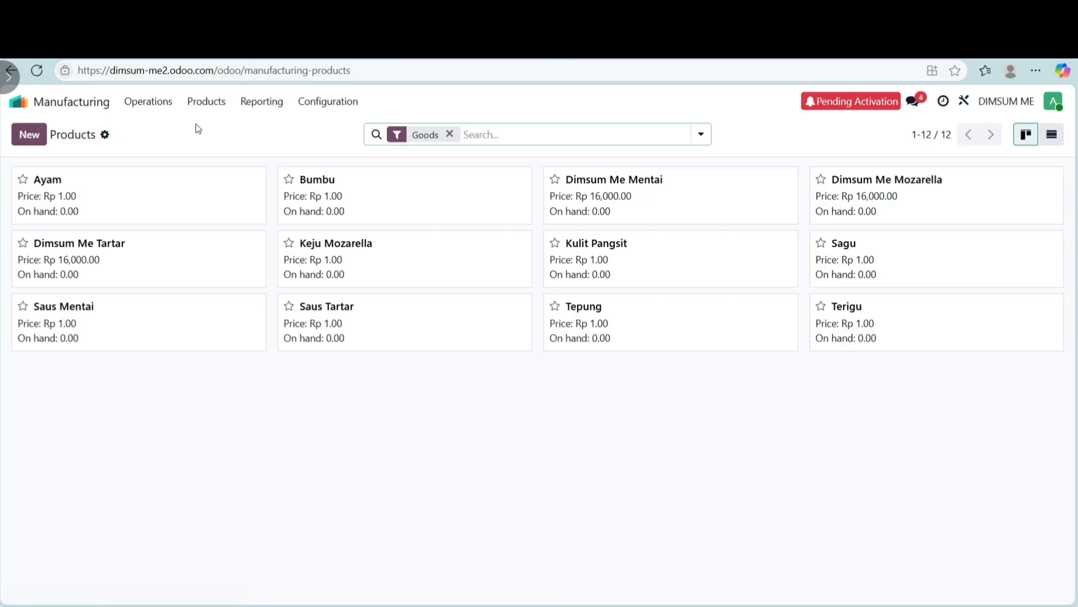
Step: Open the manufacturing orders list and remove its To Do filter
{"action": "left_click", "coordinate": [192, 101]}
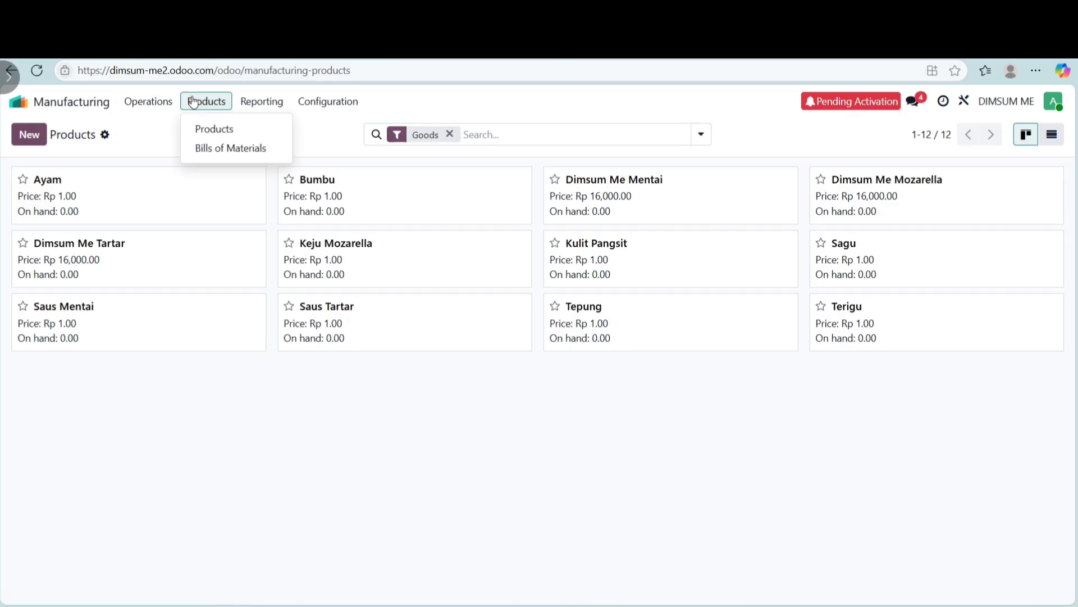
{"action": "mouse_move", "coordinate": [164, 105]}
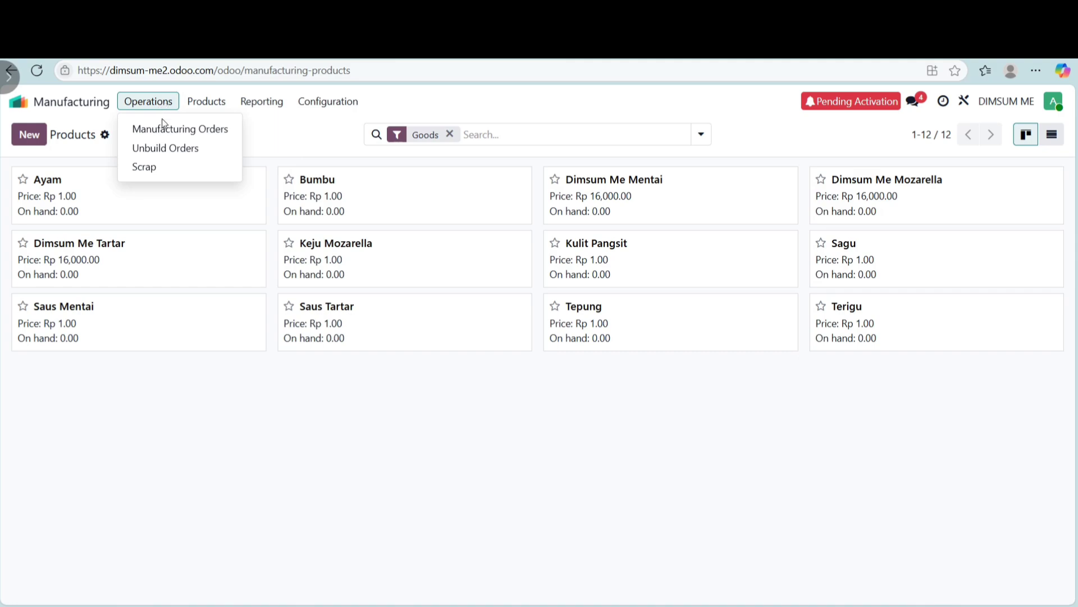
{"action": "left_click", "coordinate": [162, 128]}
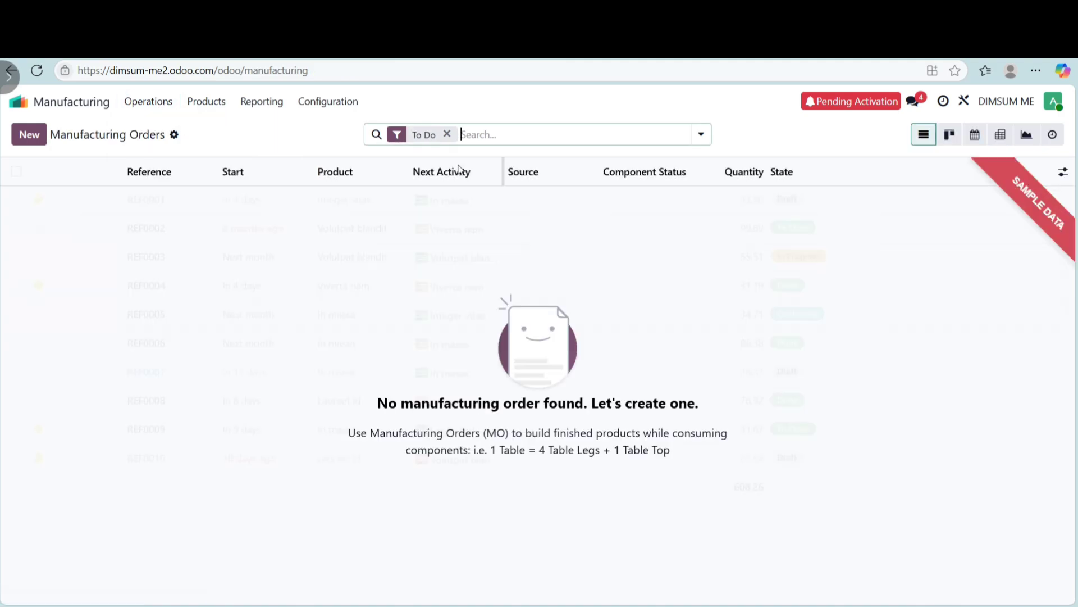
{"action": "left_click", "coordinate": [446, 134]}
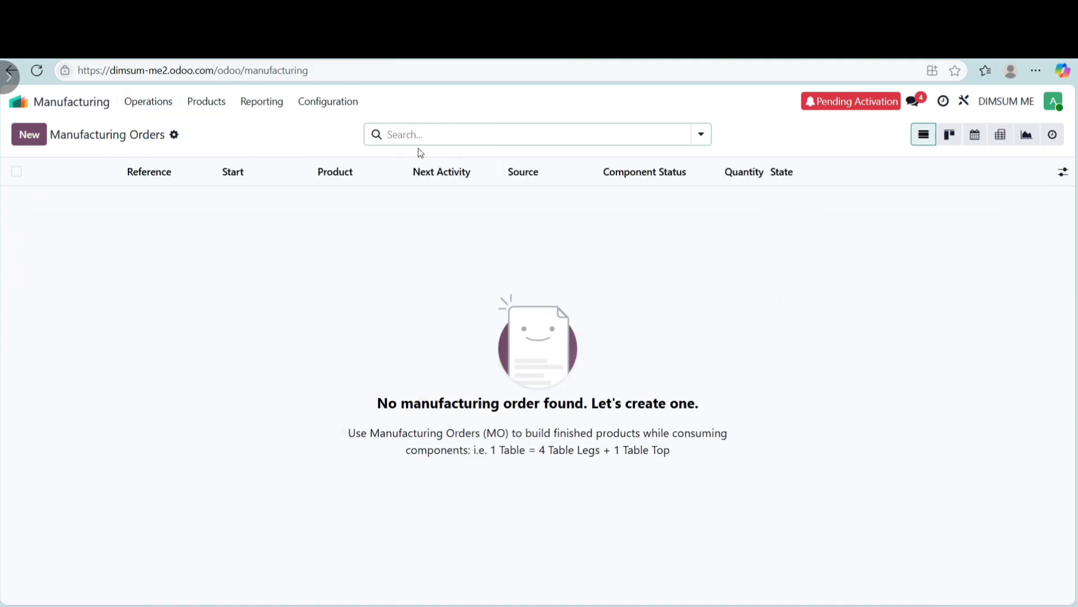
Step: Create and confirm a manufacturing order for 5 units of Dimsum Me Mozarella
{"action": "left_click", "coordinate": [29, 134]}
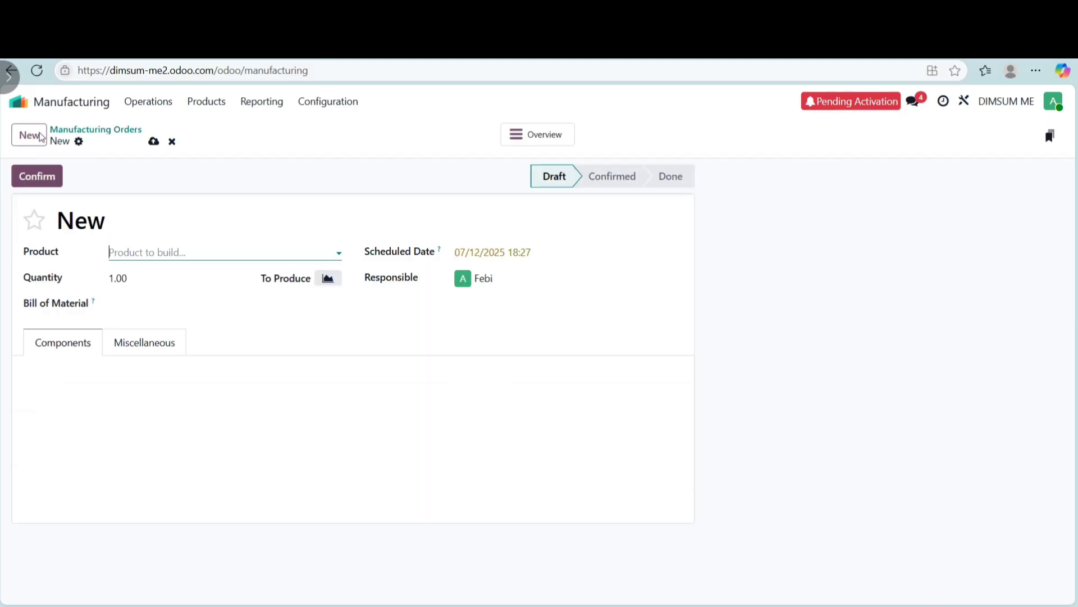
{"action": "left_click", "coordinate": [146, 247]}
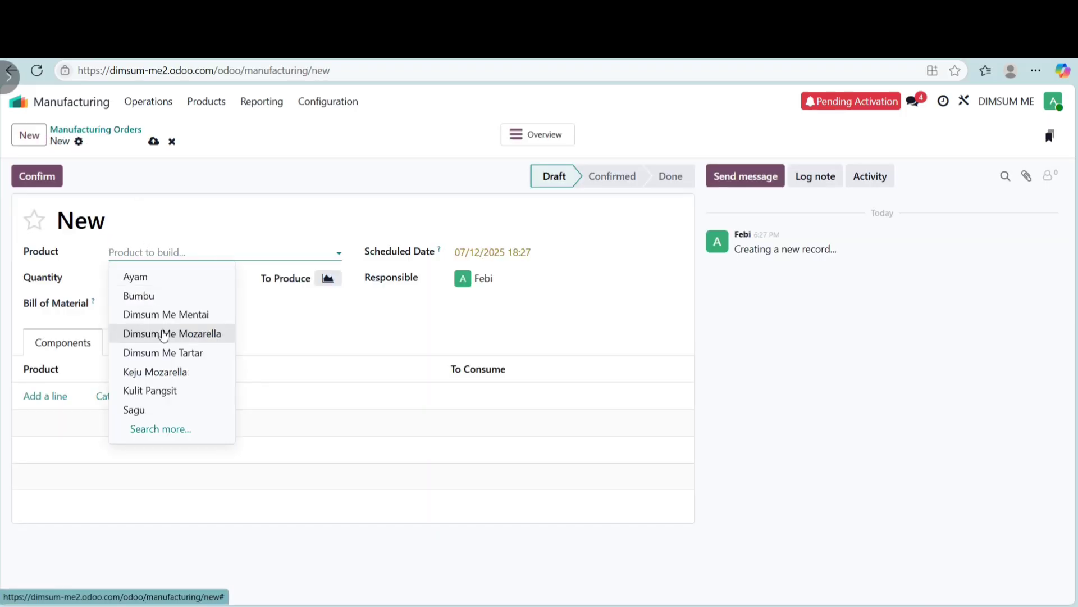
{"action": "left_click", "coordinate": [163, 334]}
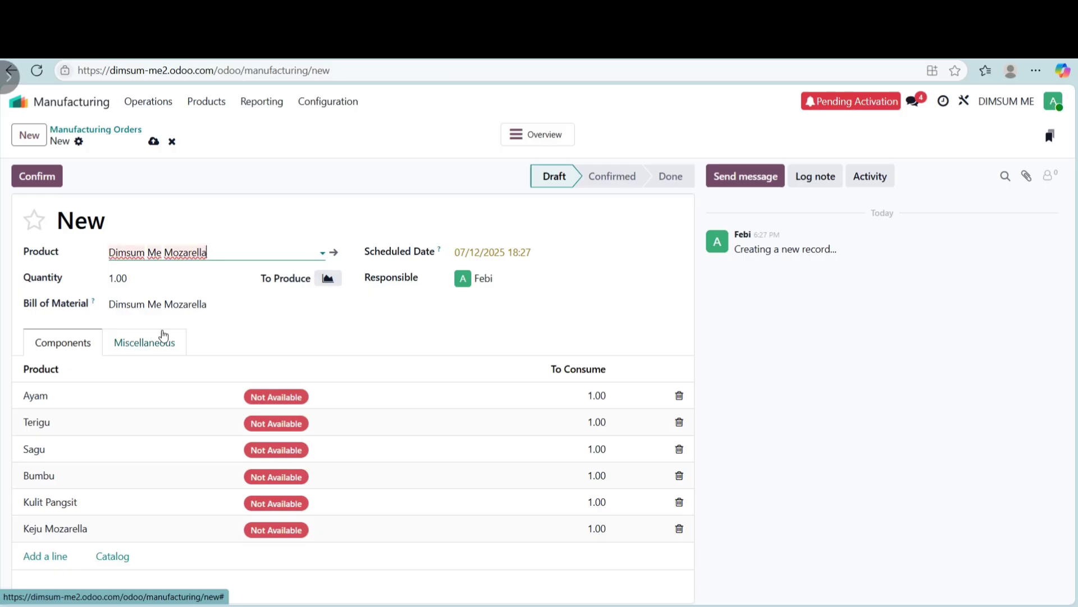
{"action": "left_click", "coordinate": [148, 279]}
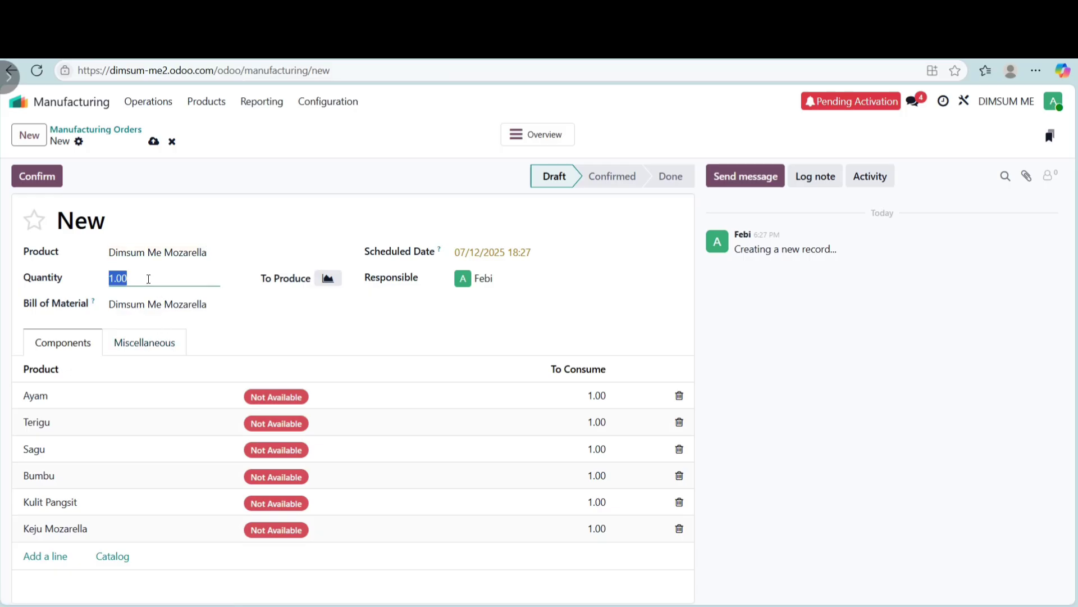
{"action": "type", "text": "5"}
{"action": "left_click", "coordinate": [257, 348]}
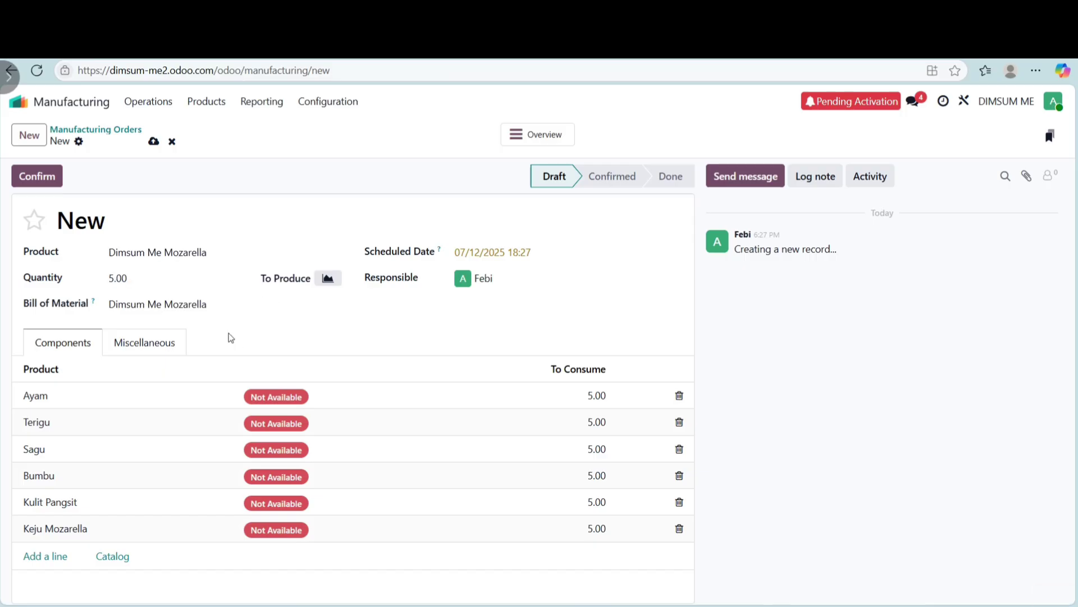
{"action": "left_click", "coordinate": [45, 175]}
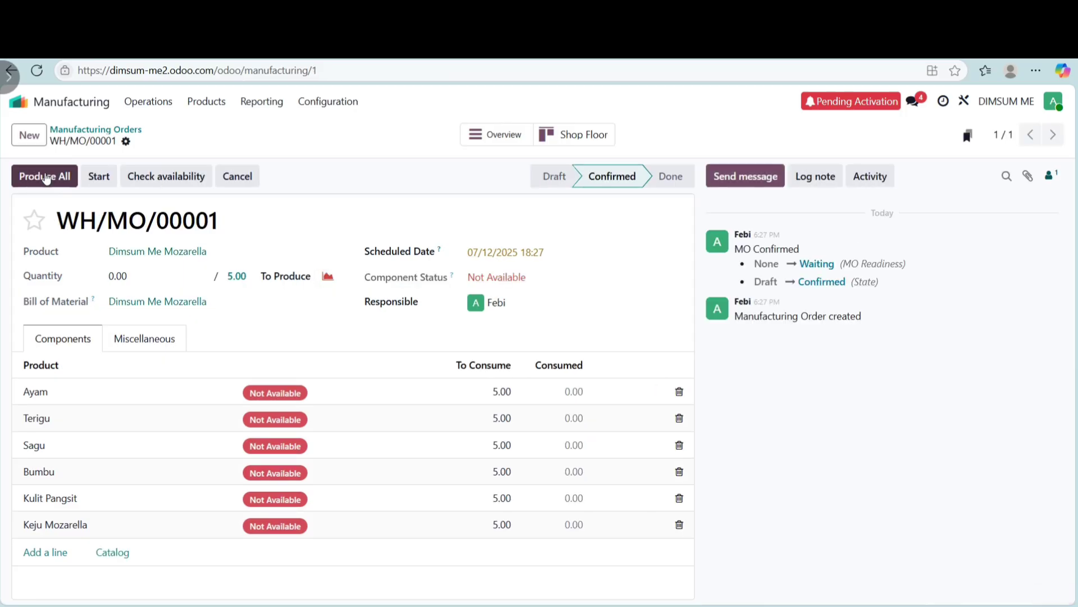
Step: Record 5 produced units on the Dimsum Me Mozarella order, check component availability and complete its production
{"action": "left_click", "coordinate": [137, 274]}
{"action": "type", "text": "5"}
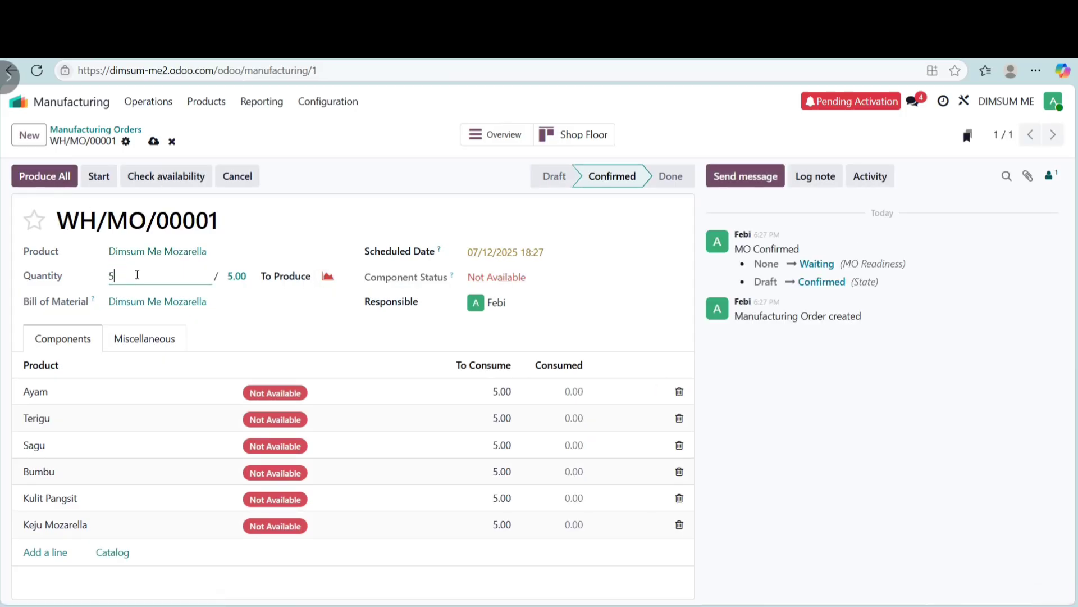
{"action": "left_click", "coordinate": [238, 336]}
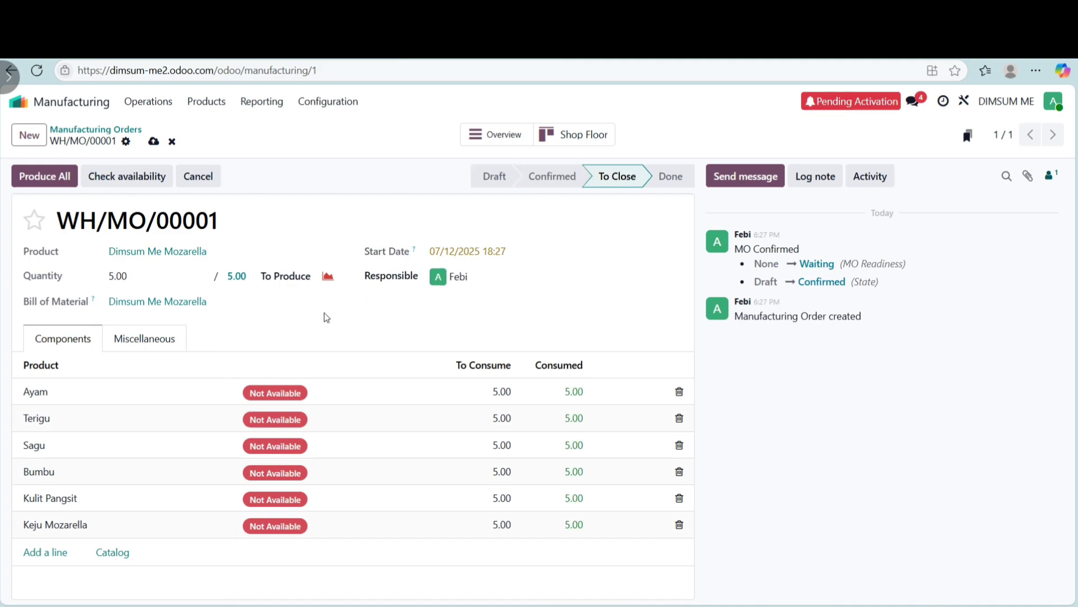
{"action": "left_click", "coordinate": [141, 175]}
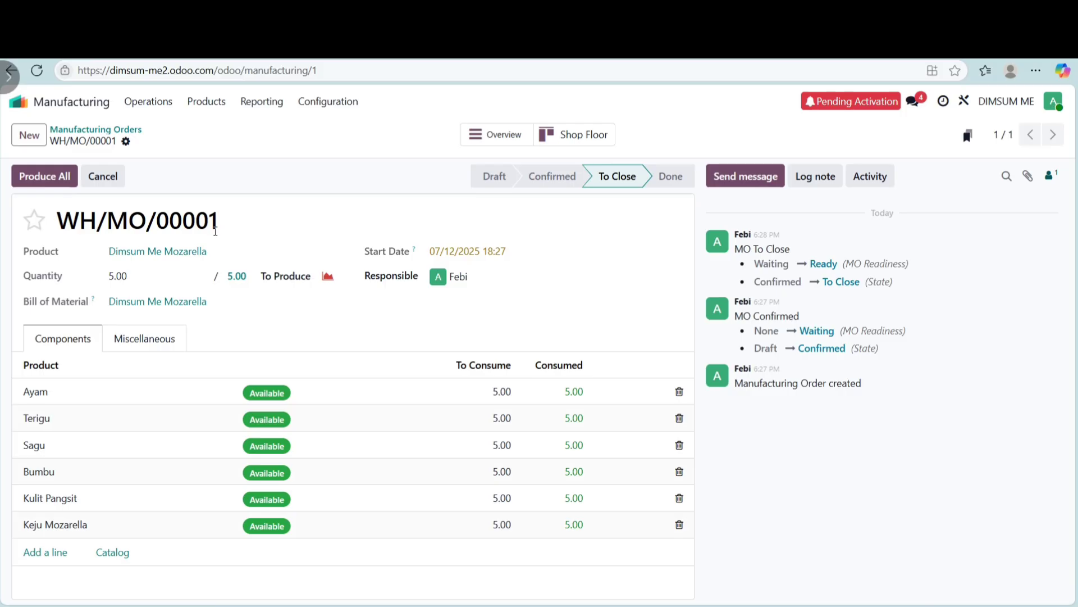
{"action": "left_click", "coordinate": [35, 176]}
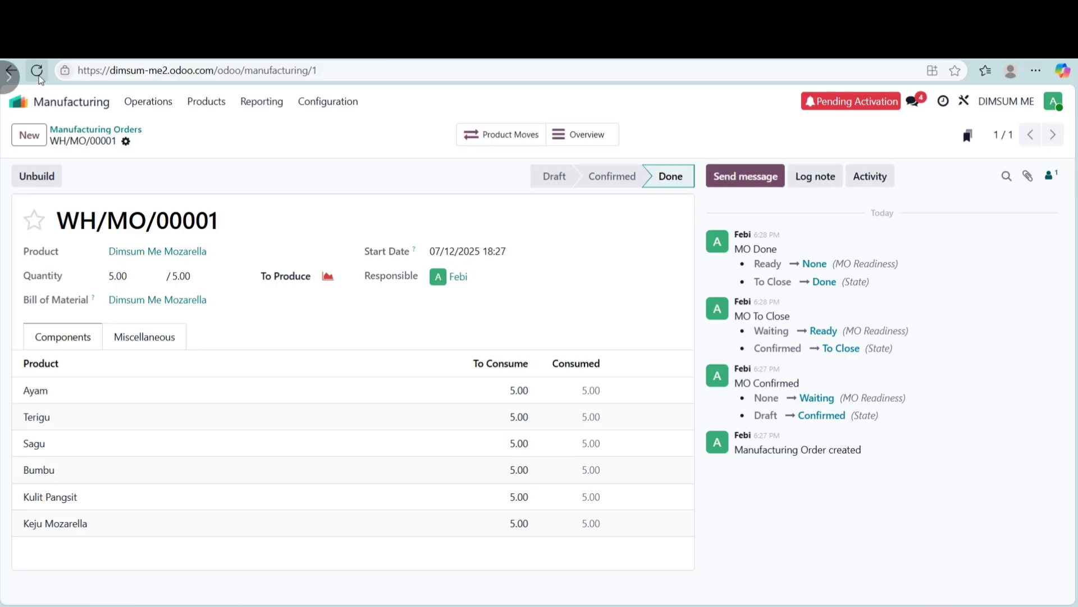
Step: Create and confirm a manufacturing order for 10 units of Dimsum Me Mentai
{"action": "left_click", "coordinate": [12, 79]}
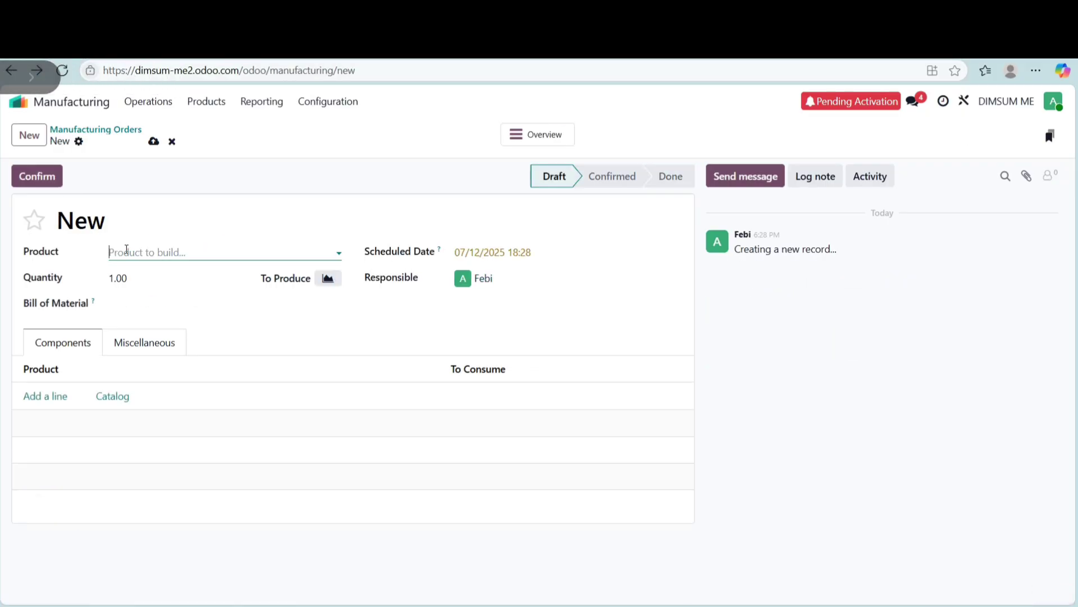
{"action": "left_click", "coordinate": [129, 252]}
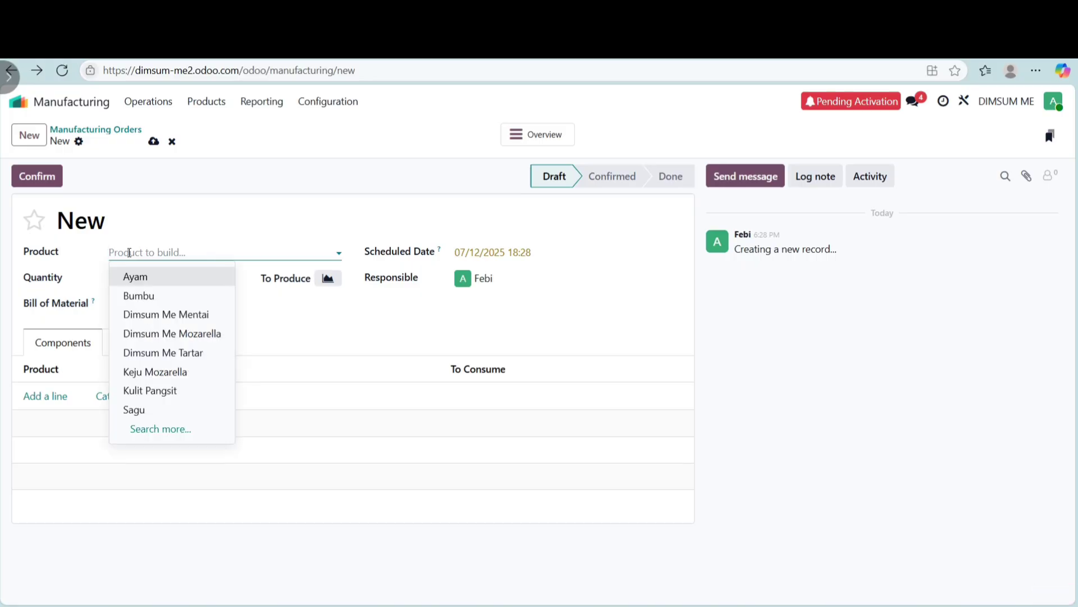
{"action": "left_click", "coordinate": [143, 309]}
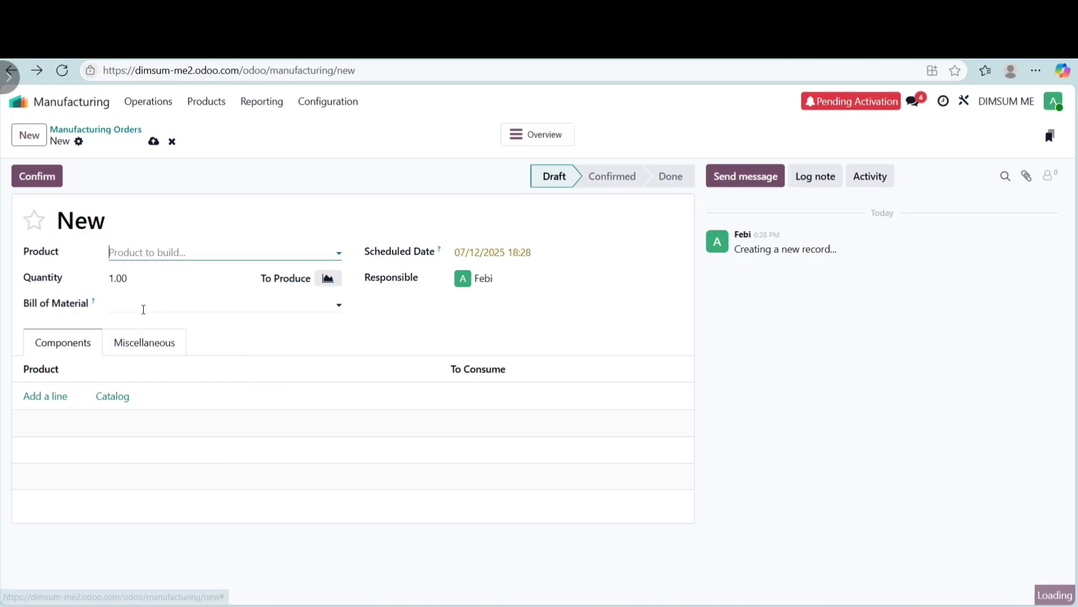
{"action": "left_click", "coordinate": [142, 279]}
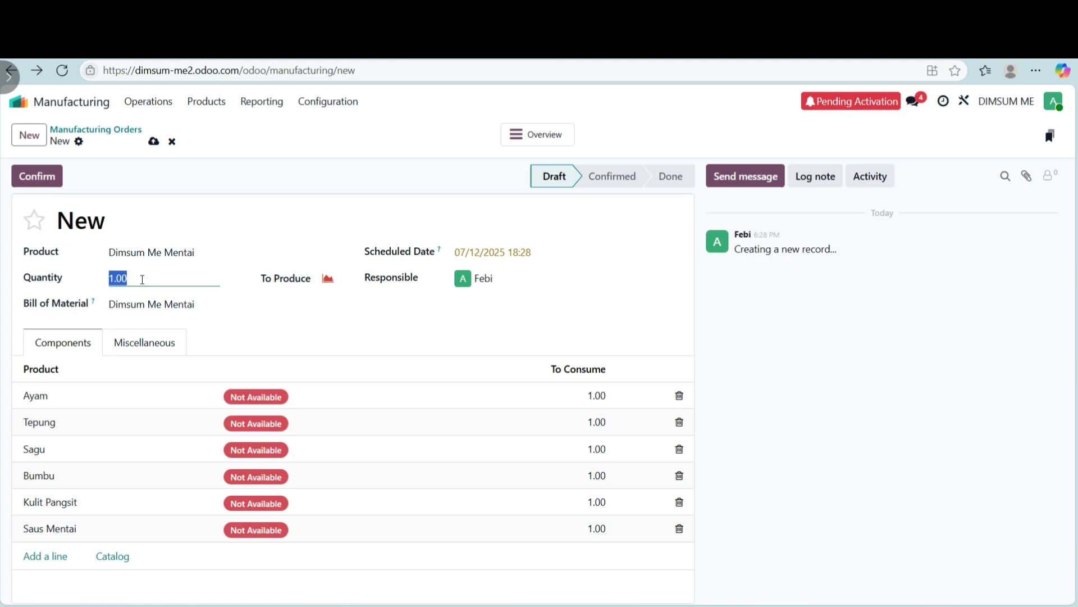
{"action": "type", "text": "10"}
{"action": "left_click", "coordinate": [241, 337]}
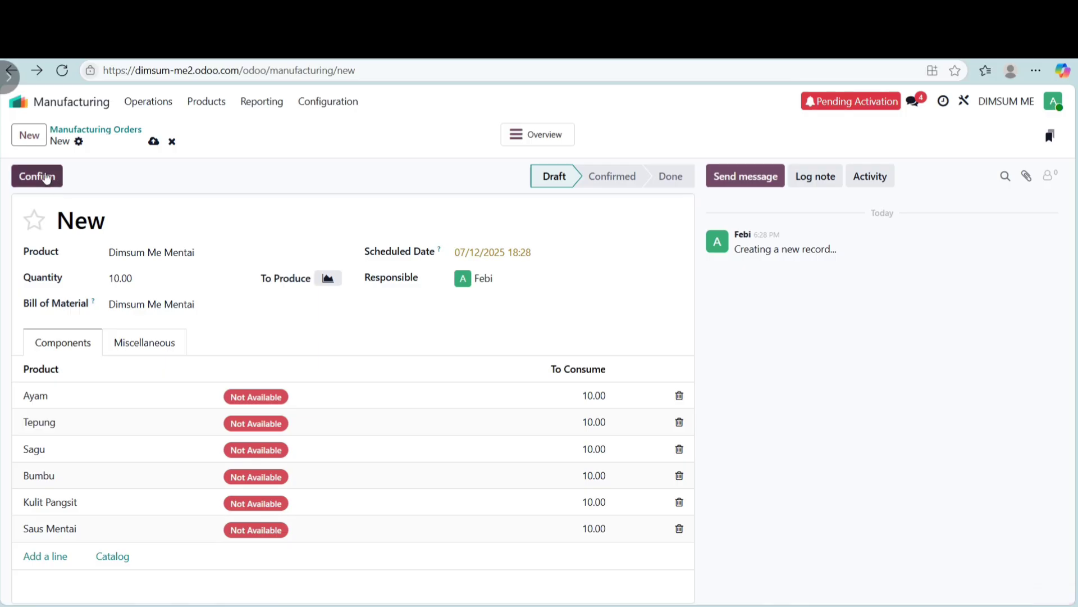
{"action": "left_click", "coordinate": [43, 175]}
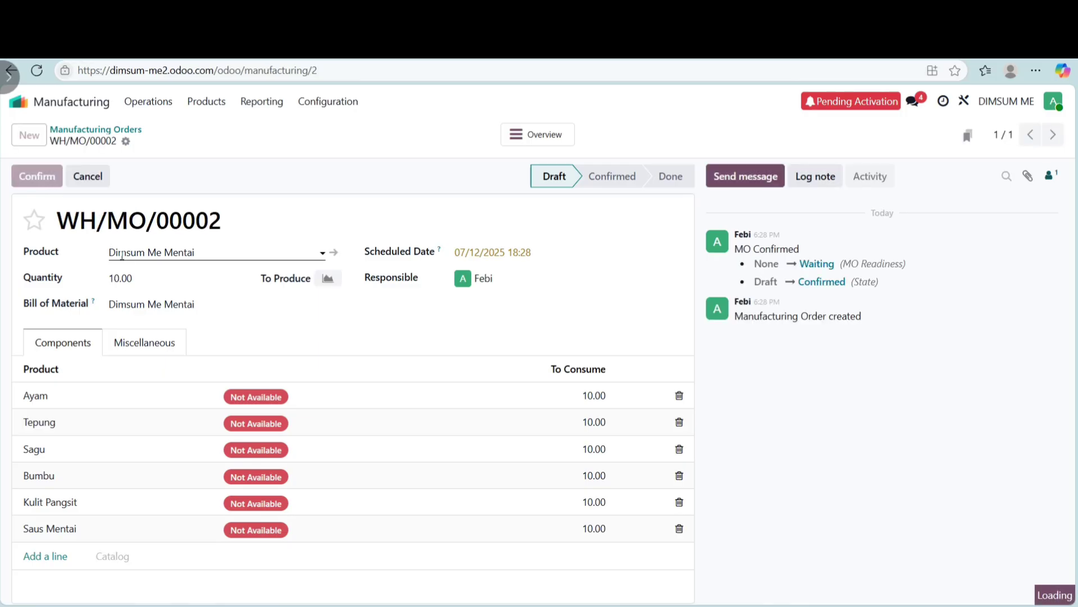
Step: Set the produced quantity of the Dimsum Me Mentai order to 10 and check its component availability
{"action": "left_click", "coordinate": [167, 277]}
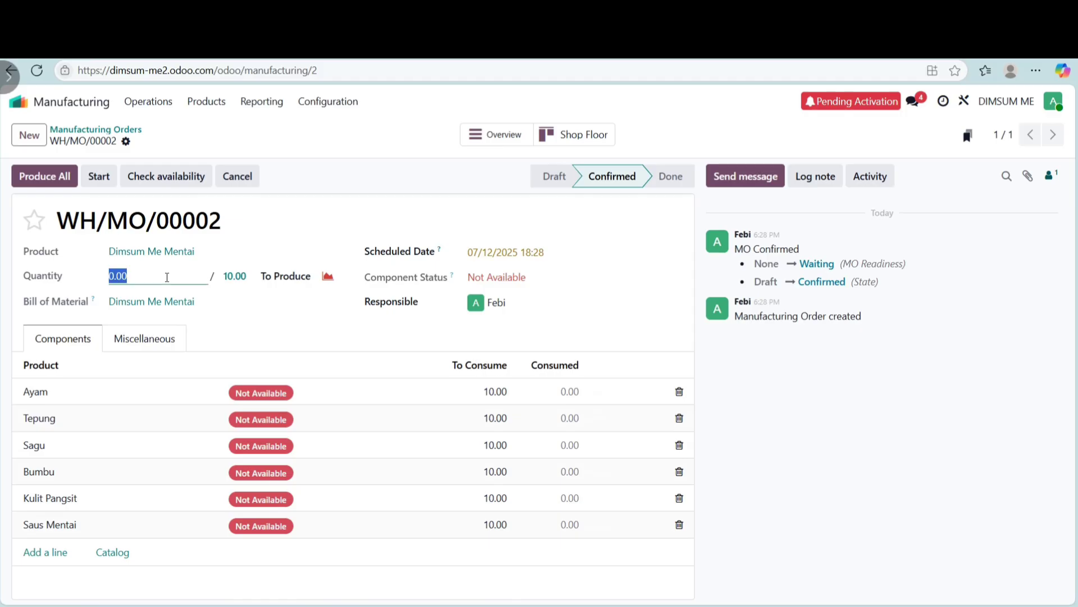
{"action": "type", "text": "21"}
{"action": "left_click", "coordinate": [250, 330]}
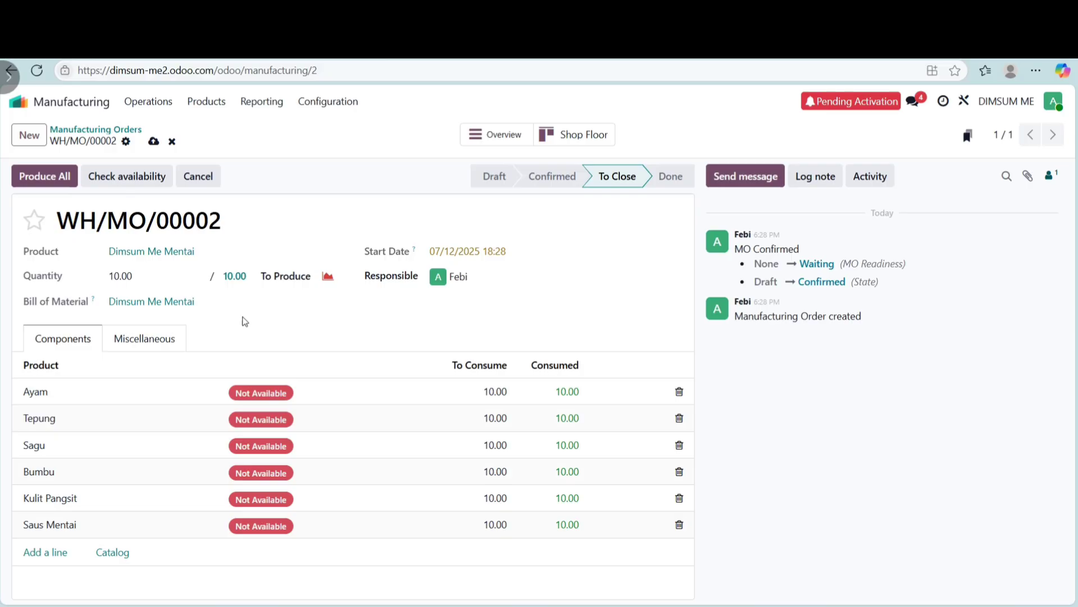
{"action": "left_click", "coordinate": [135, 176]}
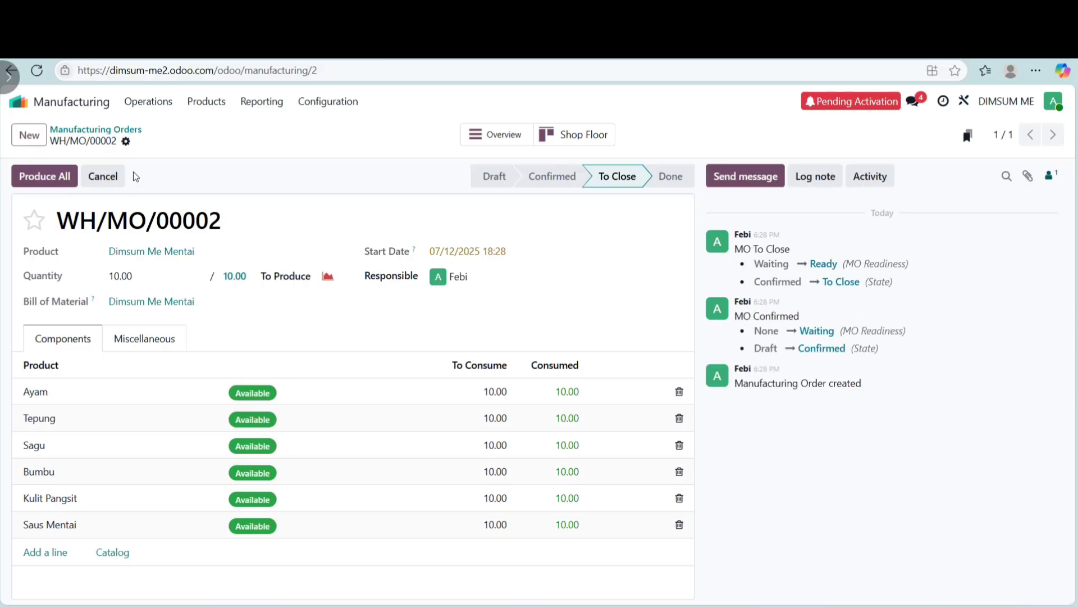
Step: Produce all 10 units of Dimsum Me Mentai to complete its manufacturing order
{"action": "left_click", "coordinate": [57, 177]}
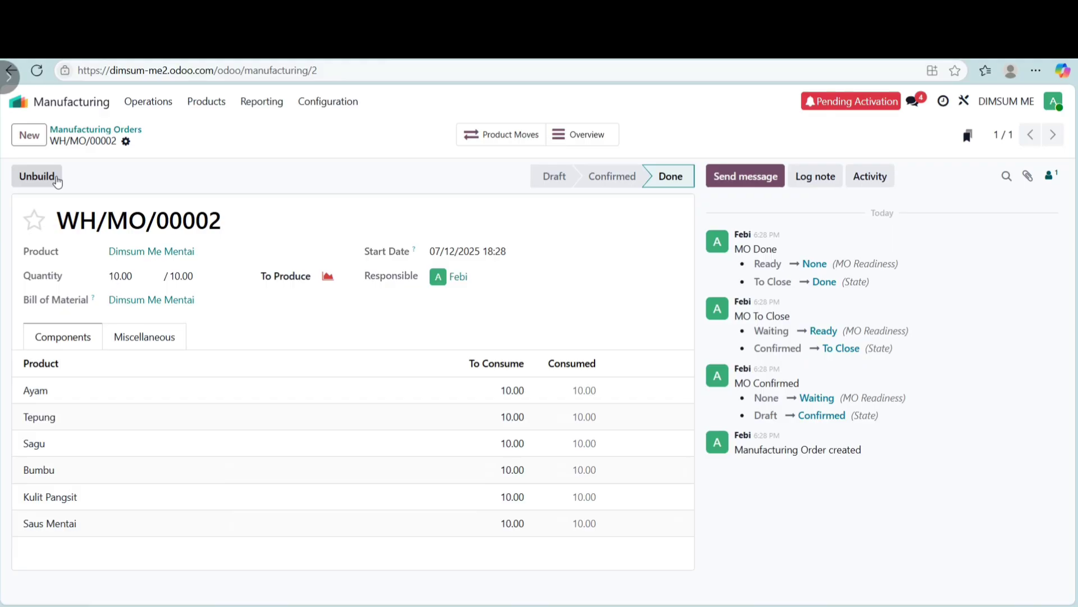
Step: Switch to the Inventory app and open the ready delivery order belonging to the newest sales order
{"action": "left_click", "coordinate": [17, 102]}
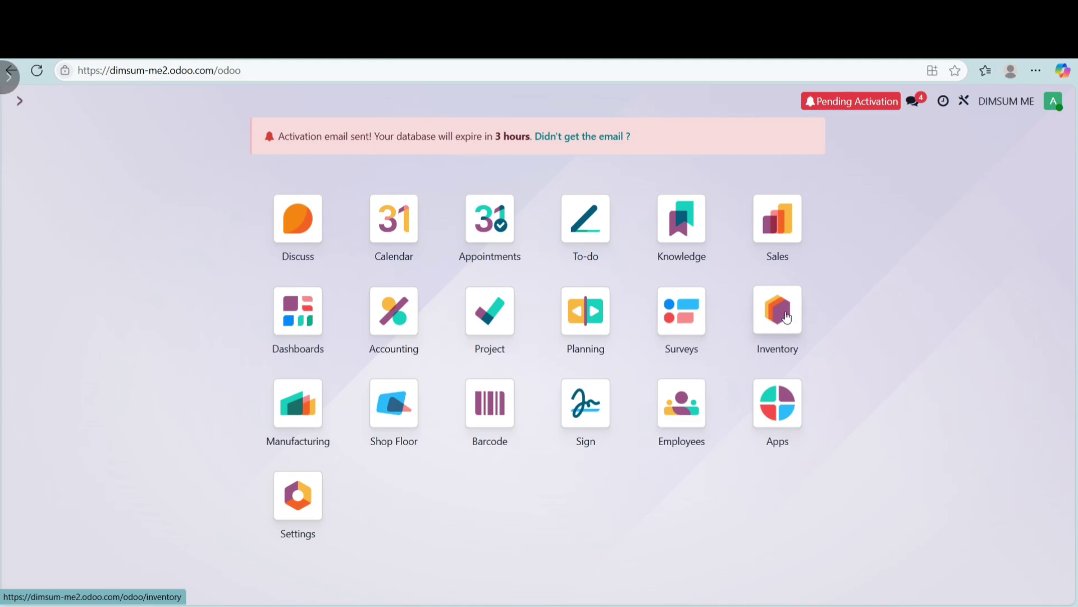
{"action": "left_click", "coordinate": [769, 323]}
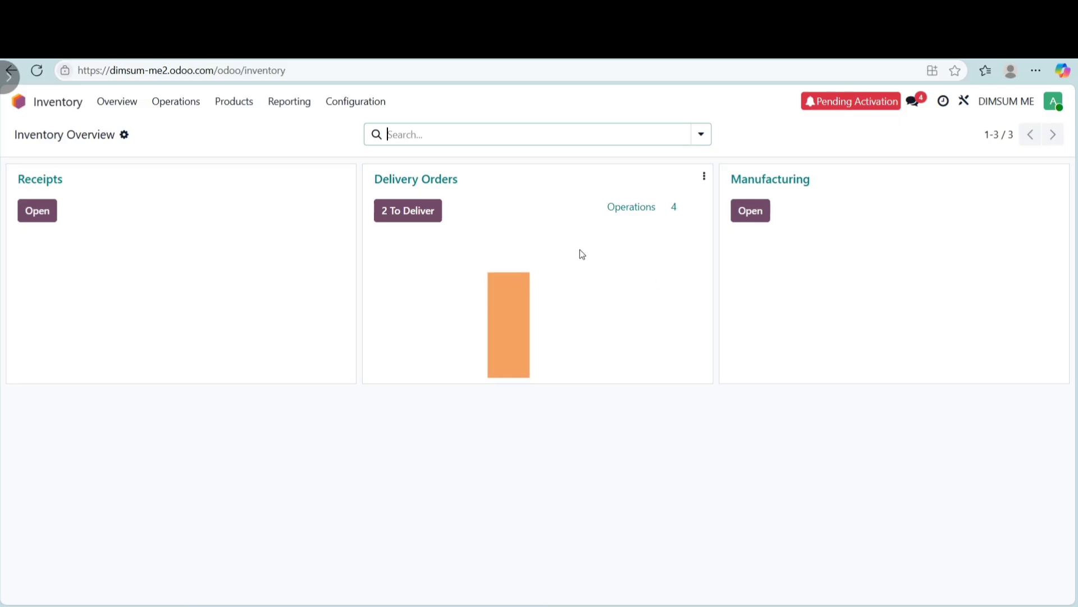
{"action": "left_click", "coordinate": [427, 218]}
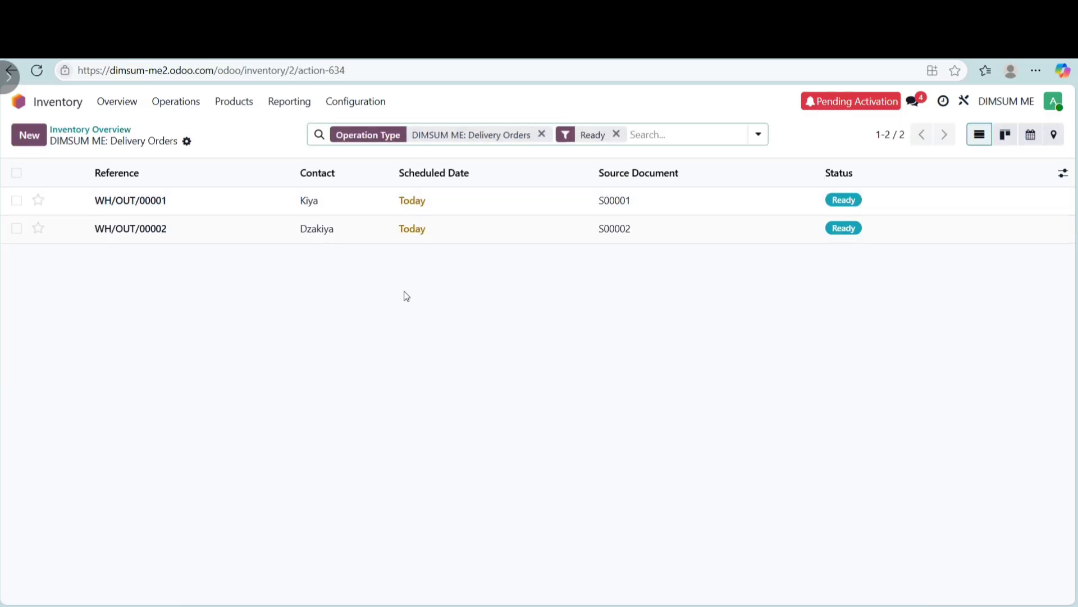
{"action": "left_click", "coordinate": [307, 231]}
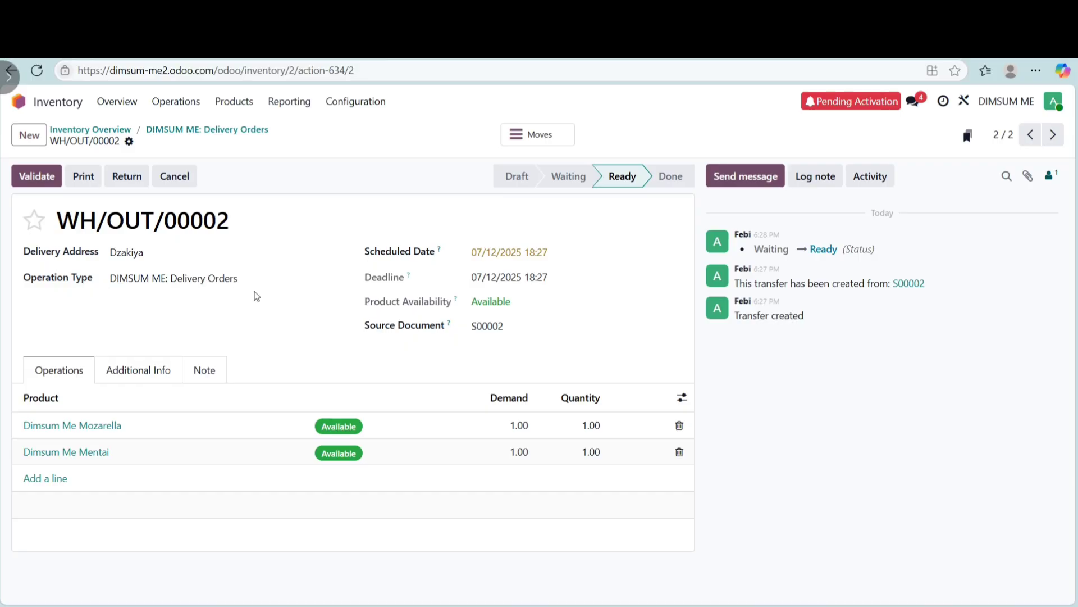
{"action": "left_click", "coordinate": [233, 275]}
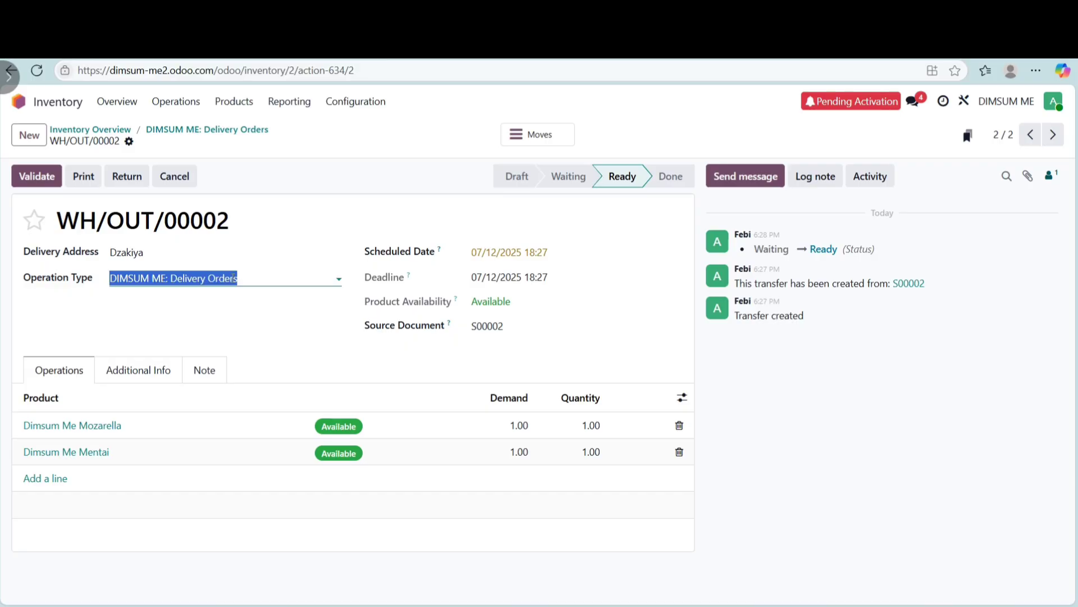
{"action": "left_click", "coordinate": [340, 280]}
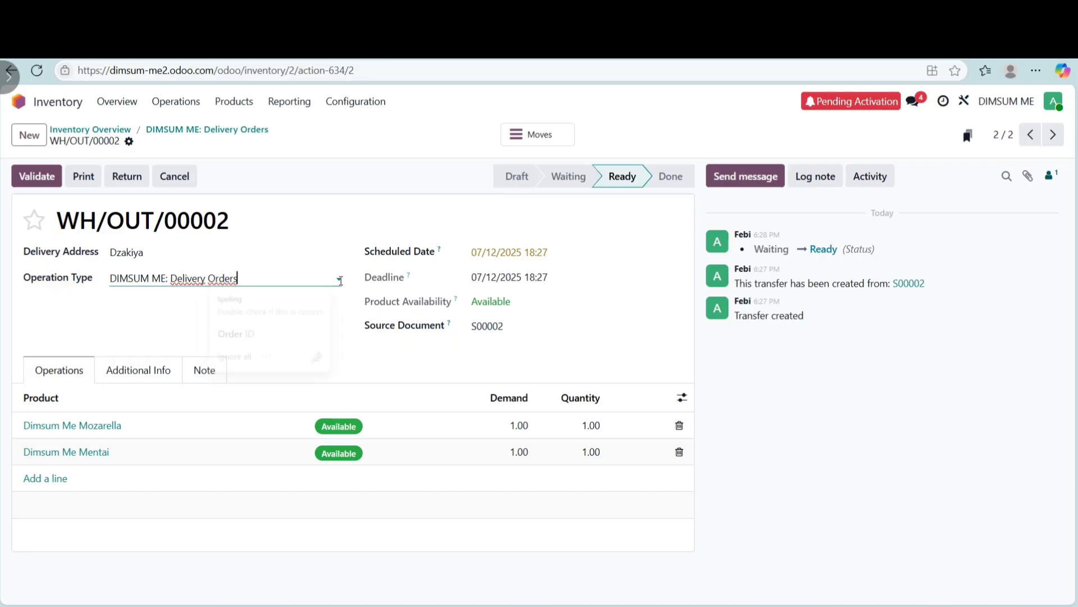
{"action": "left_click", "coordinate": [363, 355]}
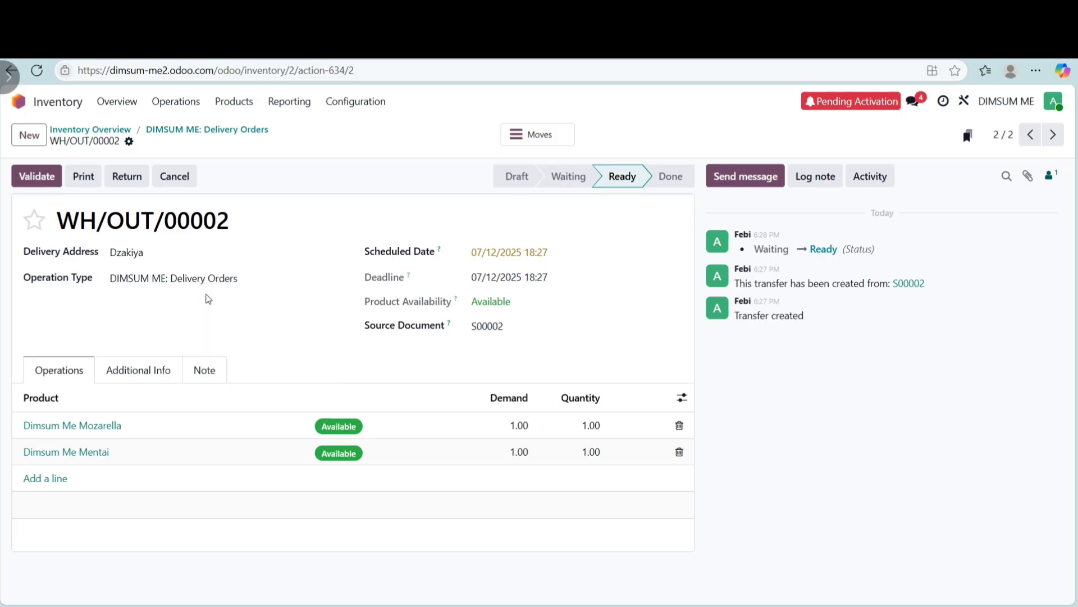
Step: Validate the delivery order for the Dimsum Me Mozarella and Dimsum Me Mentai items
{"action": "left_click", "coordinate": [34, 177]}
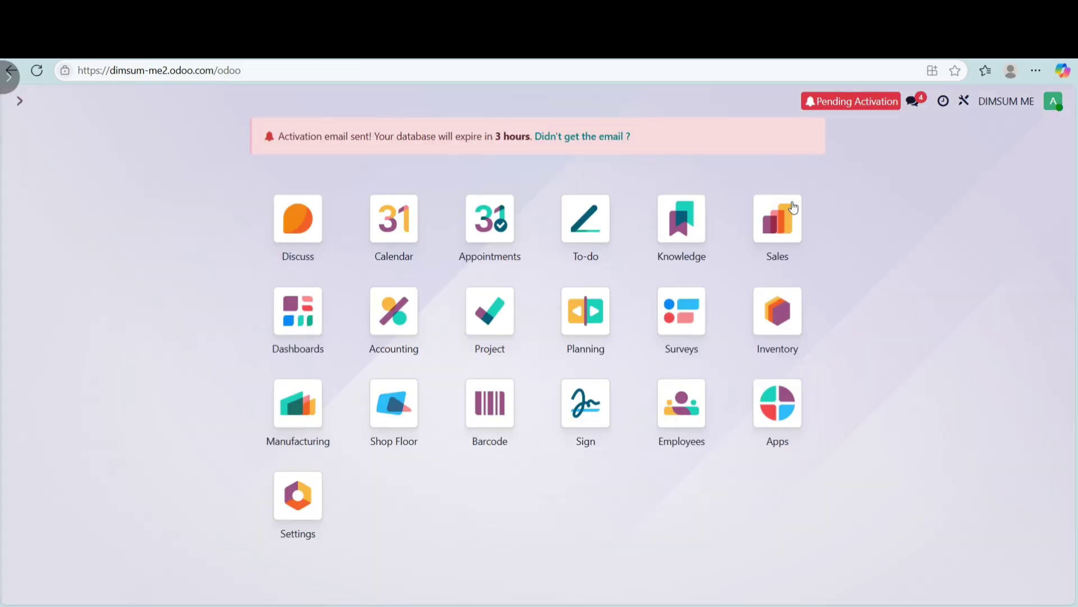
Step: In the Sales app, create a regular invoice from the newest sales order and confirm it
{"action": "left_click", "coordinate": [792, 208]}
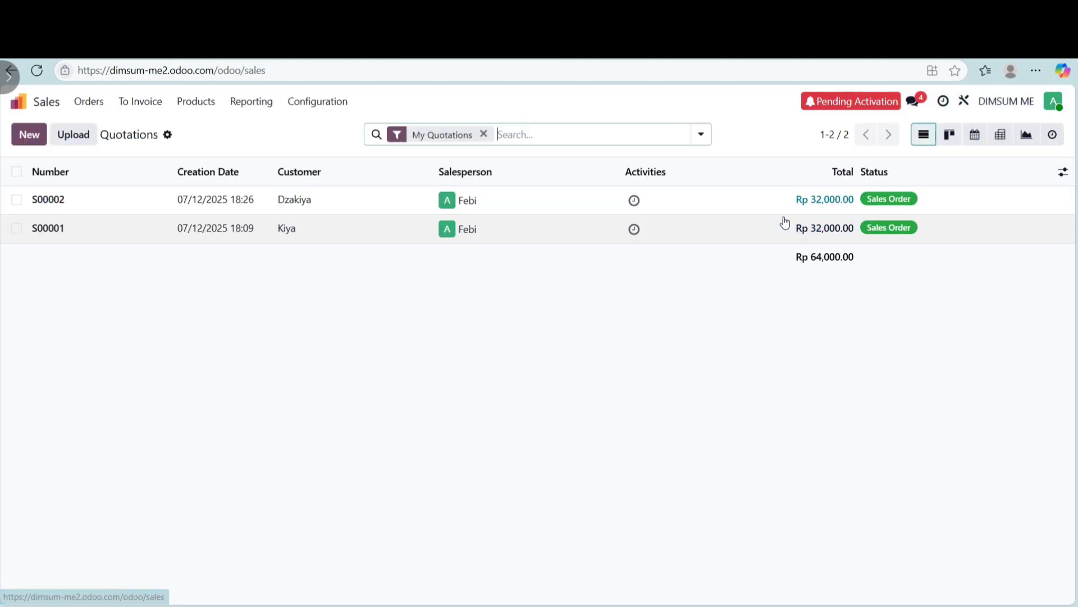
{"action": "left_click", "coordinate": [185, 203]}
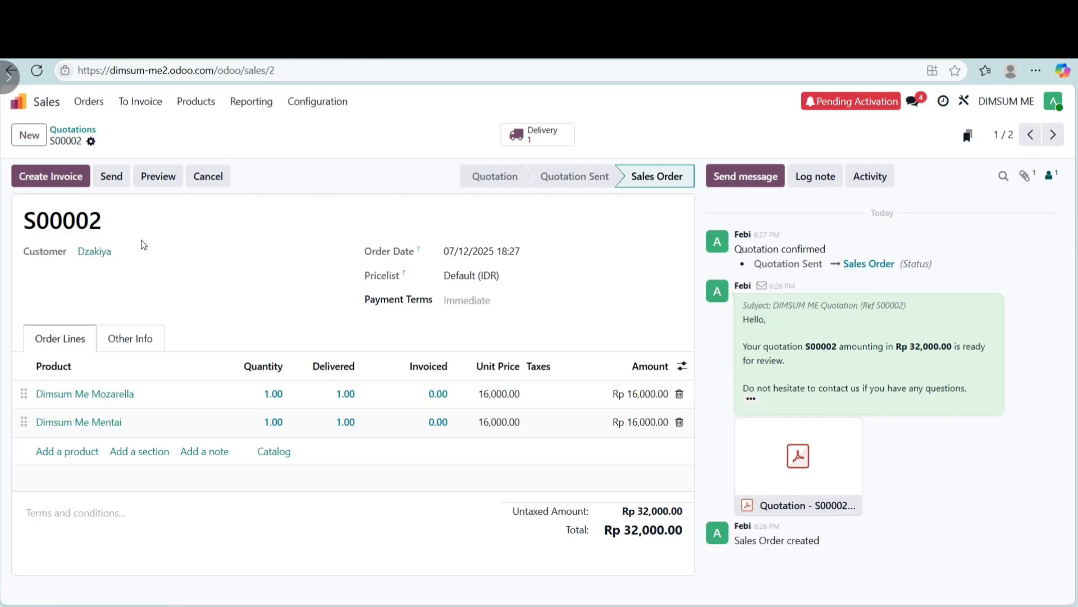
{"action": "left_click", "coordinate": [45, 178]}
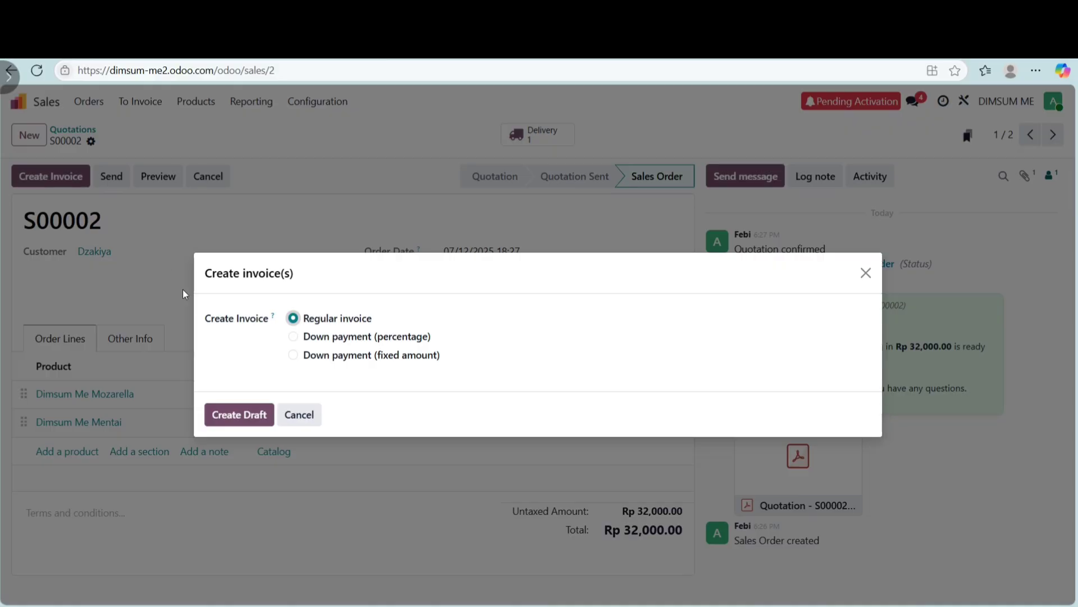
{"action": "left_click", "coordinate": [239, 413]}
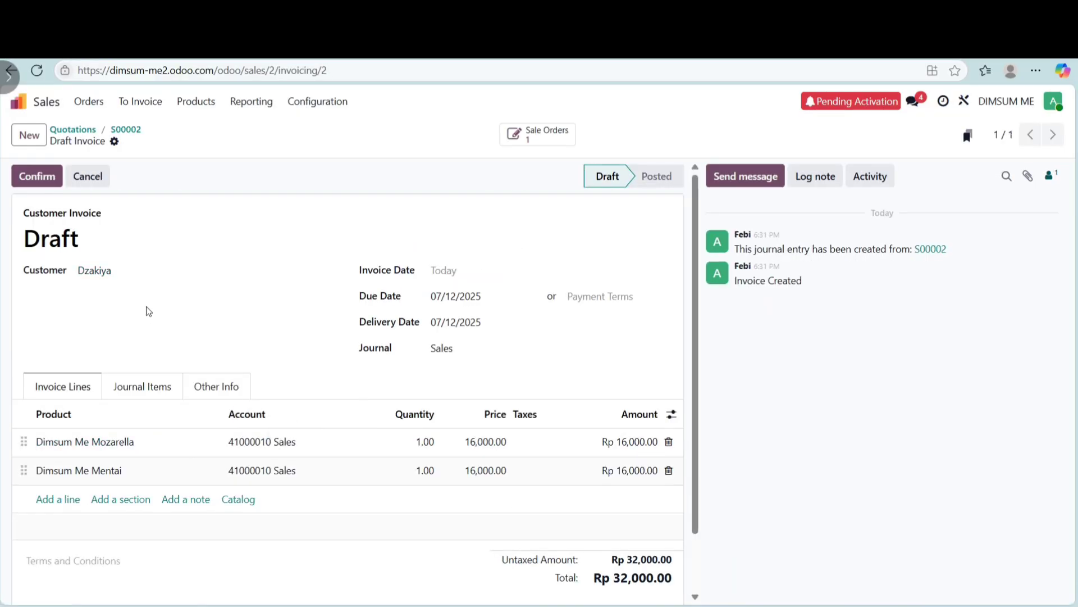
{"action": "left_click", "coordinate": [38, 177]}
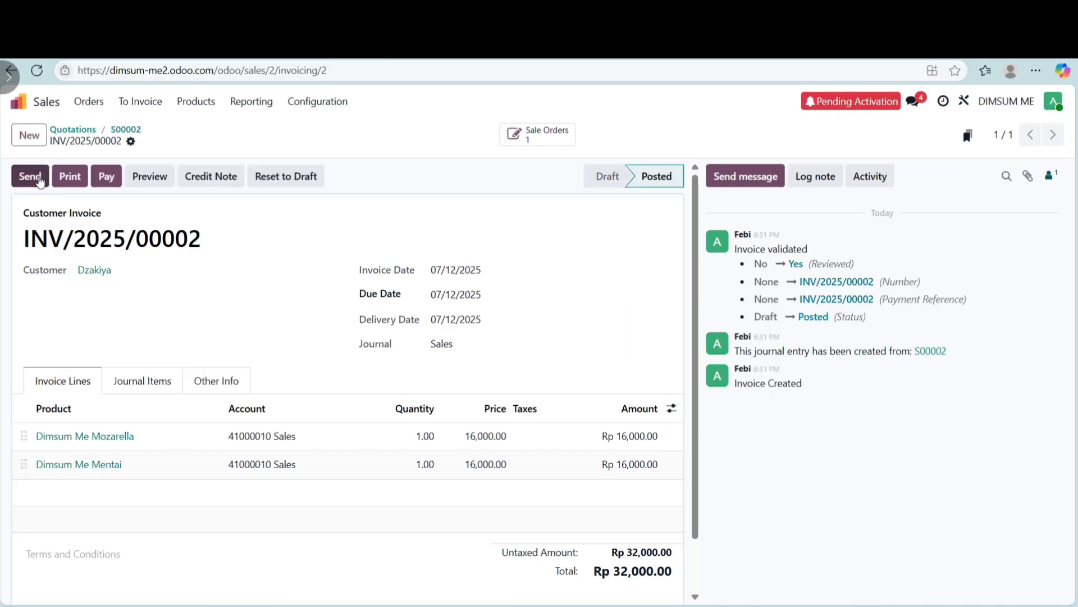
Step: In the Accounting app, open the newly posted customer invoice from the Sales journal and send it to the customer by email with its PDF
{"action": "left_click", "coordinate": [17, 105]}
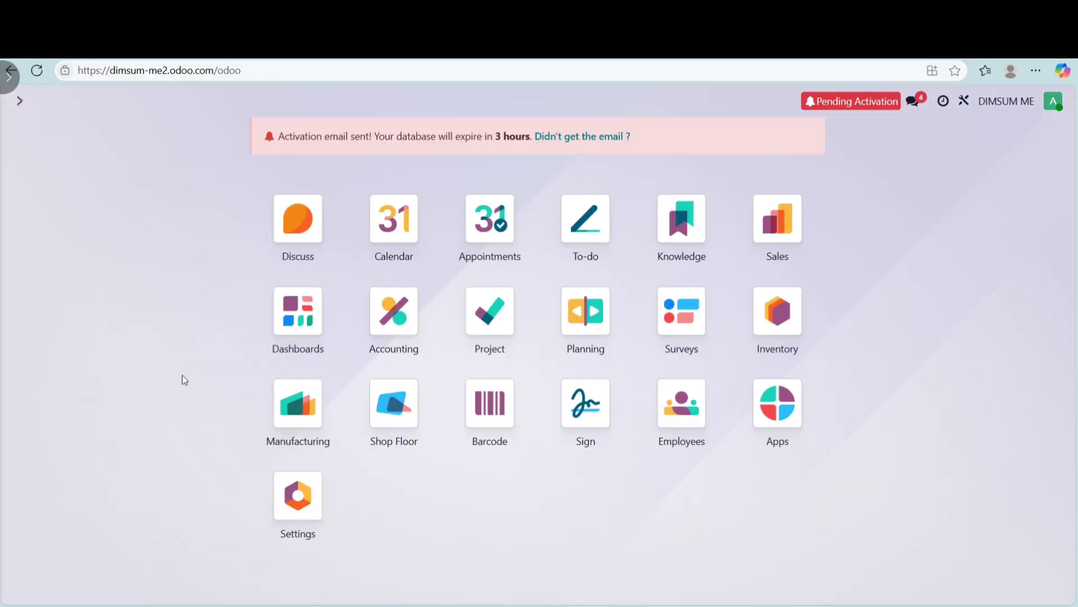
{"action": "left_click", "coordinate": [395, 320]}
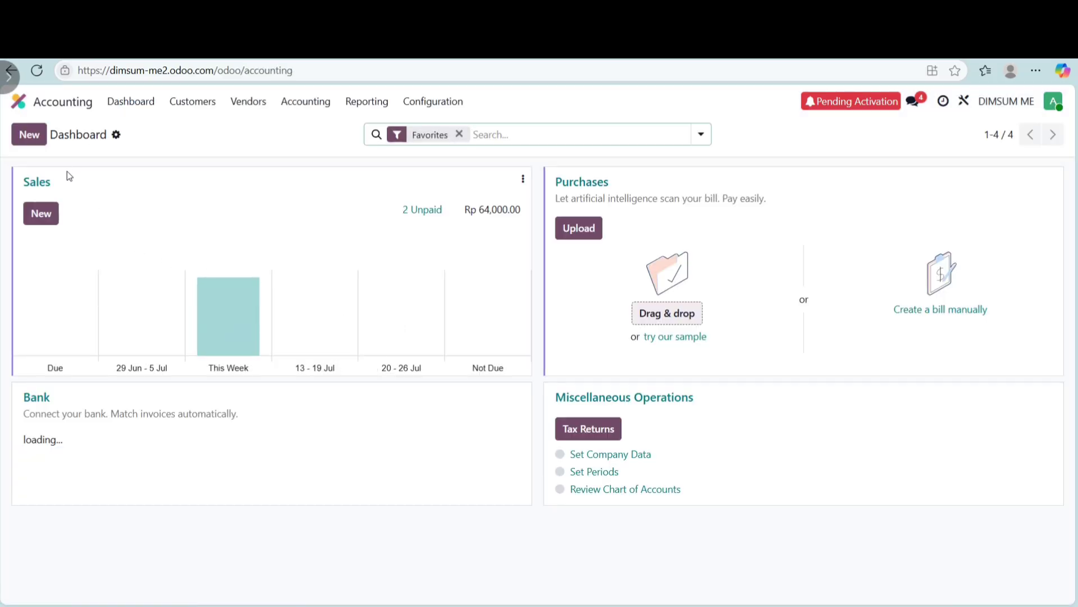
{"action": "left_click", "coordinate": [37, 180]}
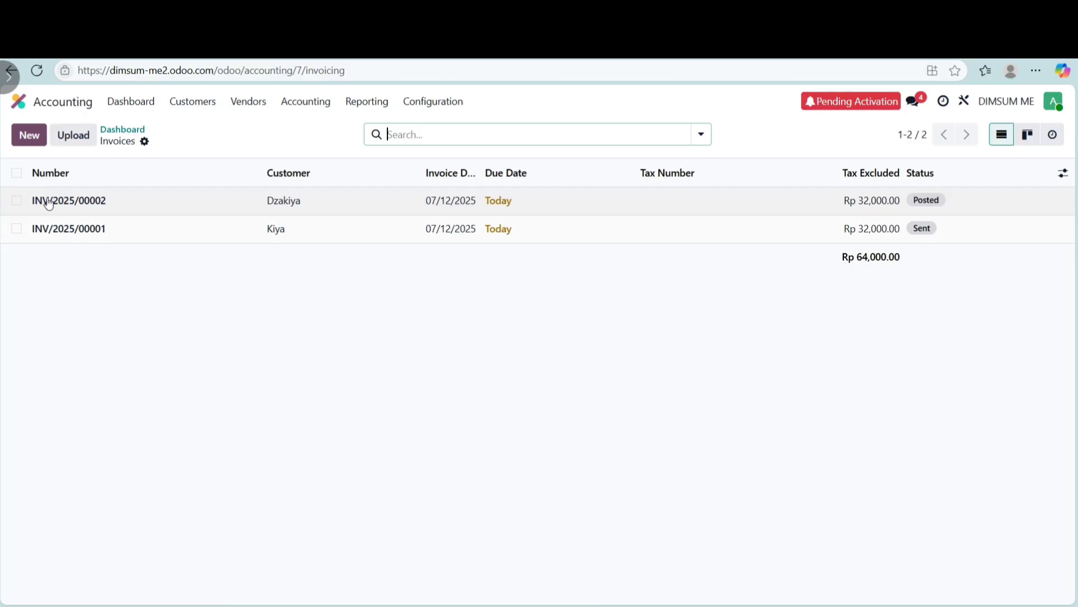
{"action": "left_click", "coordinate": [48, 202]}
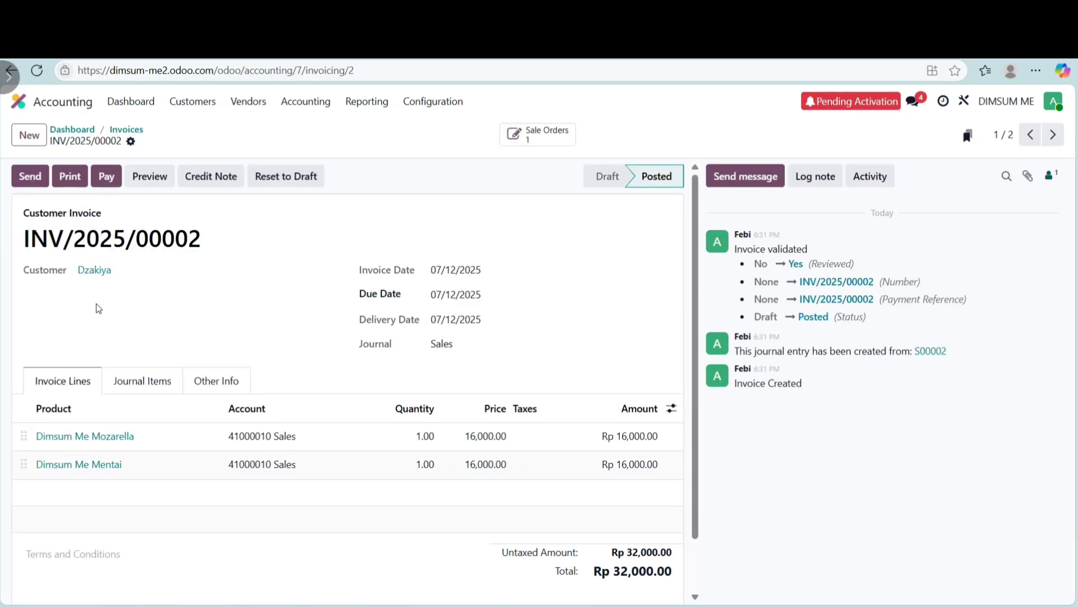
{"action": "left_click", "coordinate": [35, 181]}
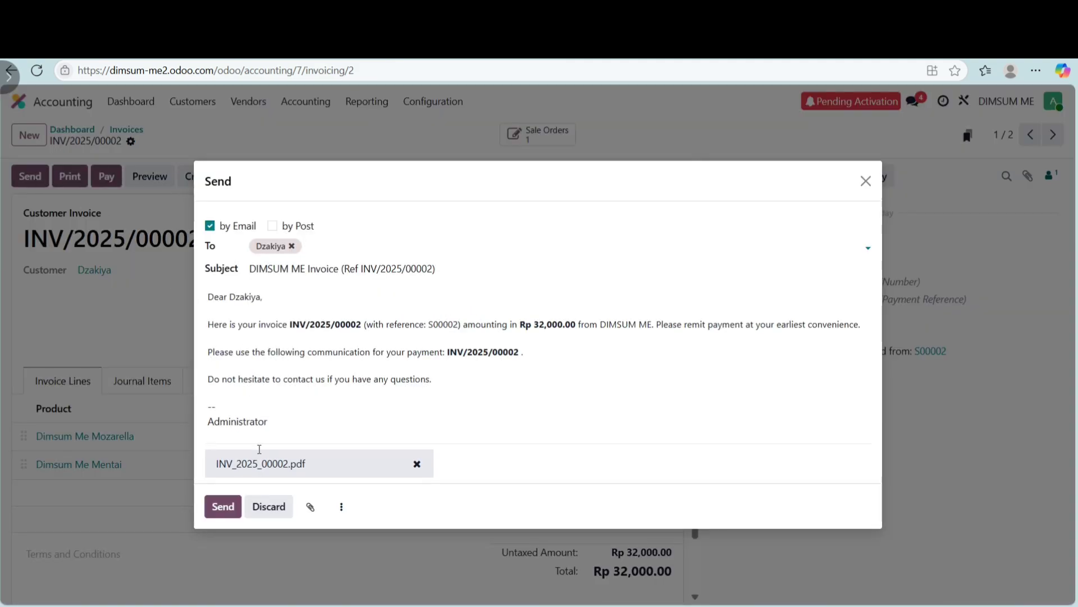
{"action": "left_click", "coordinate": [227, 508]}
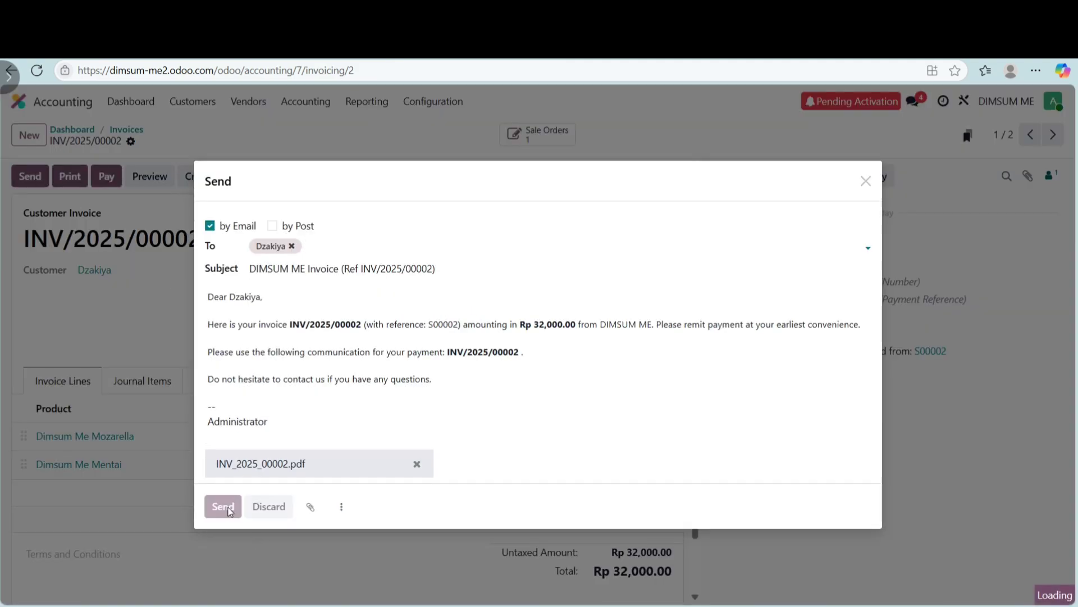